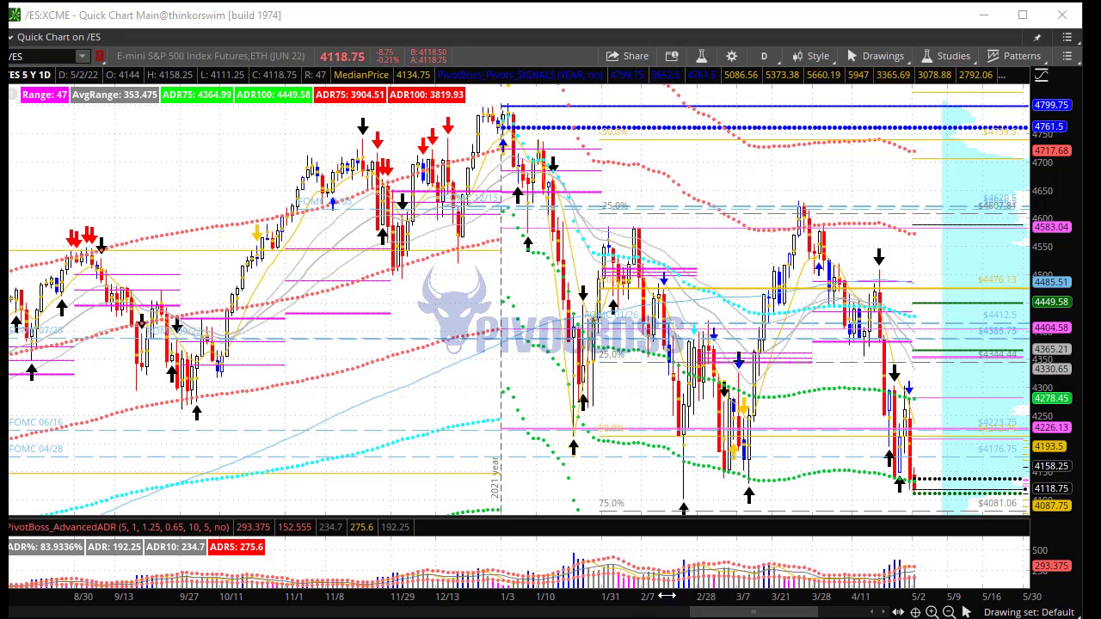
- Compress the /ES daily chart's scales and draw freehand horizontal lines at about 4600, 4400, 4195 and 4110
drag(628, 594, 724, 574)
drag(1061, 141, 1061, 188)
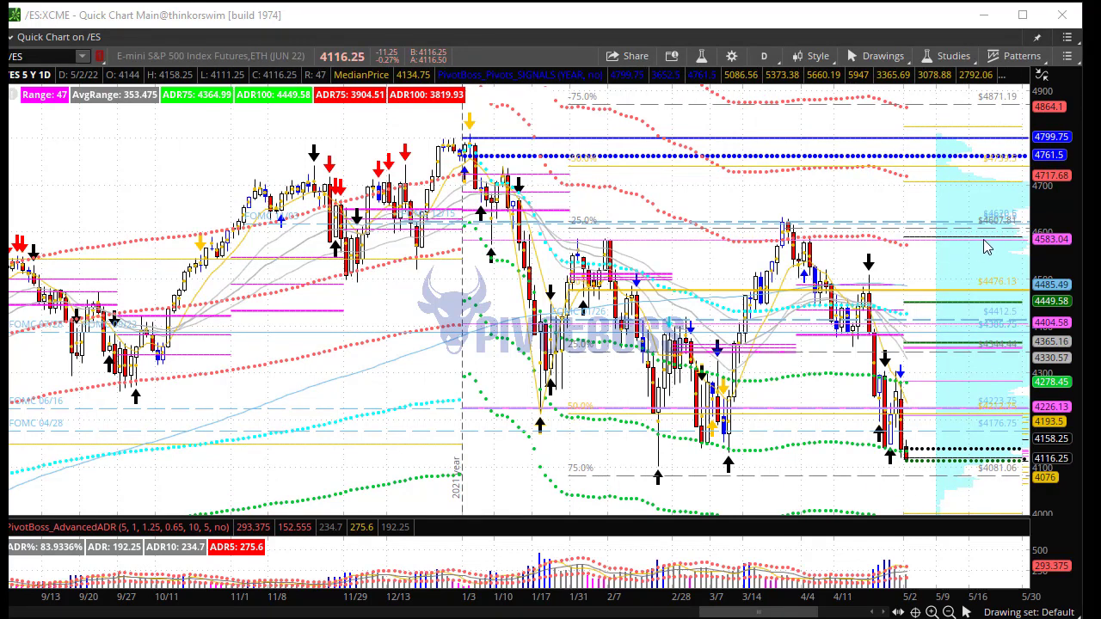
drag(1018, 233, 323, 233)
drag(1021, 327, 437, 328)
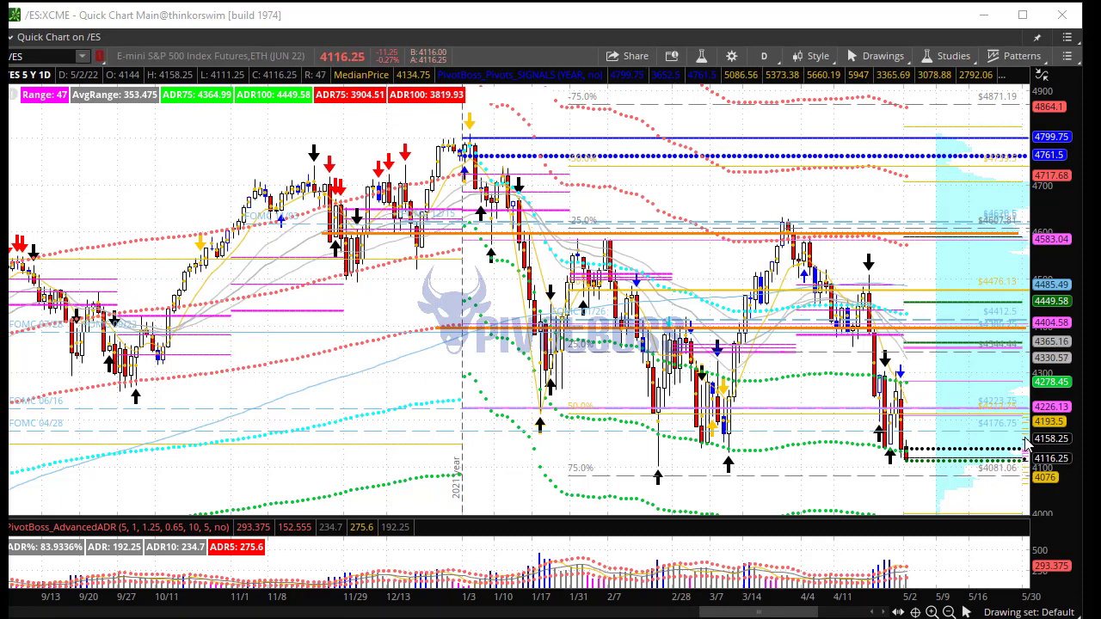
drag(1027, 423, 464, 423)
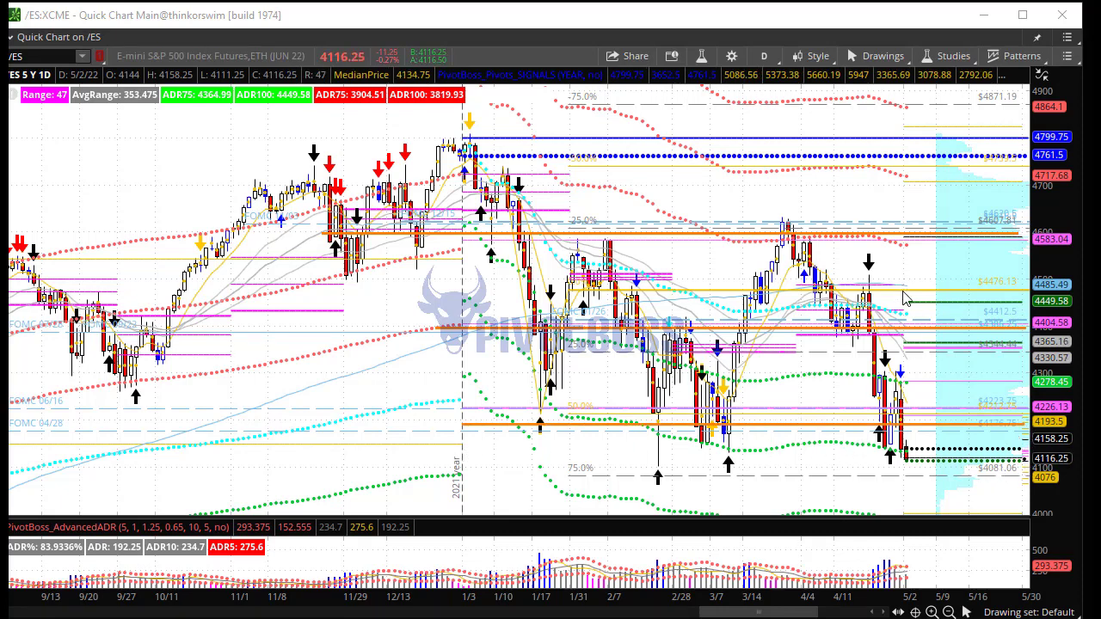
drag(1025, 463, 451, 462)
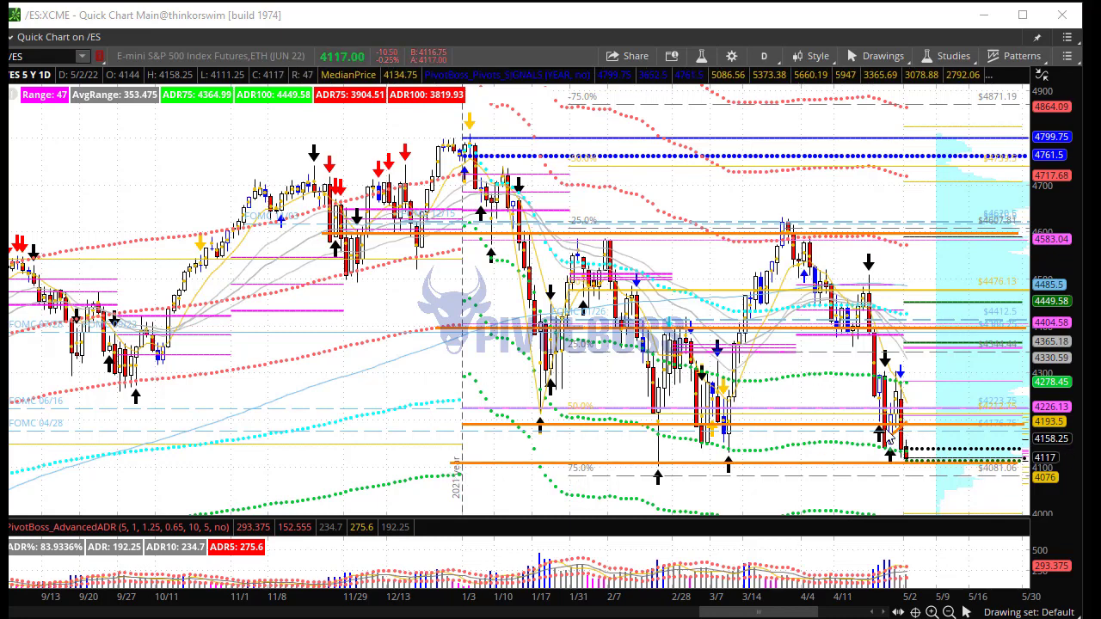
- Draw a support line near 4165 and arrows tracing the swings since January, ending in a rebound from the May low toward about 4350
drag(630, 437, 903, 437)
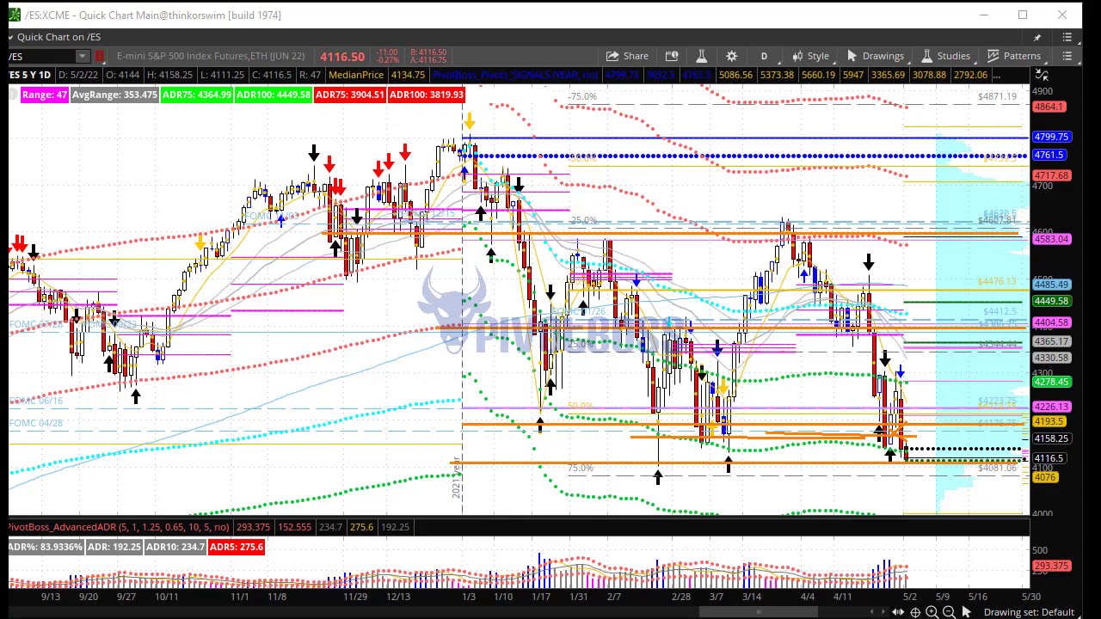
mouse_move(786, 232)
mouse_down()
mouse_move(847, 322)
mouse_move(903, 466)
mouse_move(944, 434)
mouse_move(951, 389)
mouse_up()
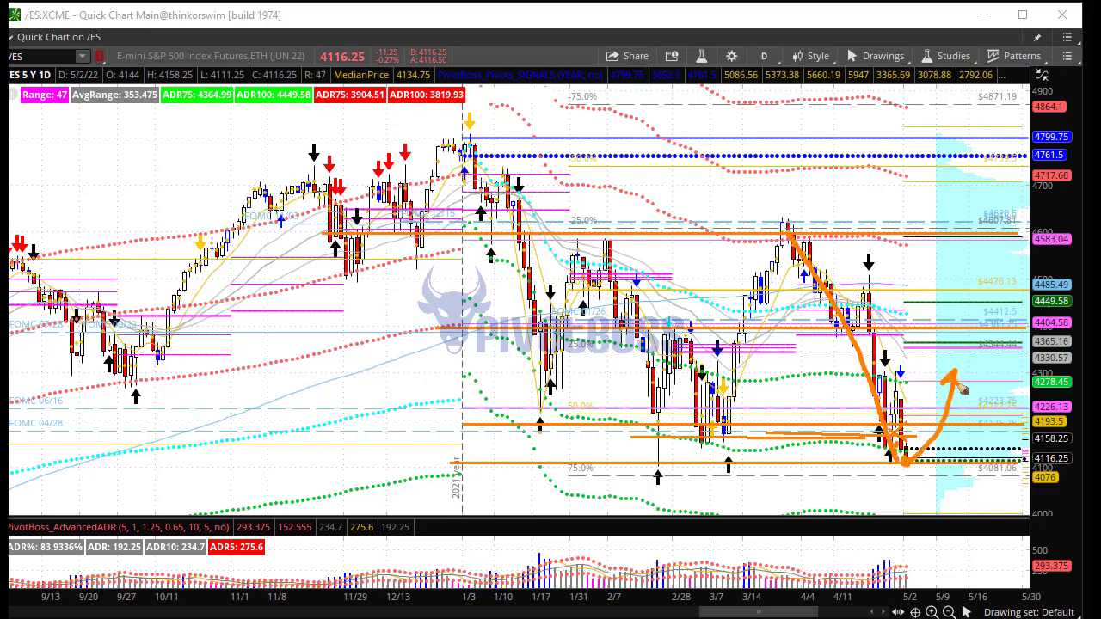
mouse_move(612, 248)
mouse_down()
mouse_move(653, 323)
mouse_move(685, 454)
mouse_move(787, 335)
mouse_move(836, 250)
mouse_up()
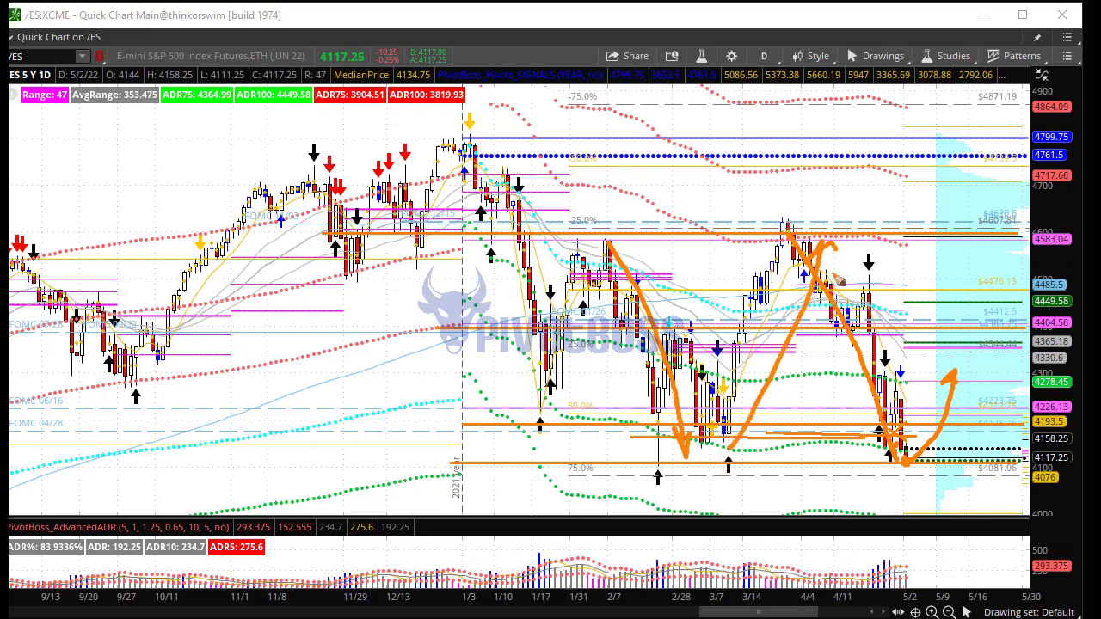
mouse_move(462, 170)
mouse_down()
mouse_move(508, 281)
mouse_move(544, 430)
mouse_move(618, 229)
mouse_up()
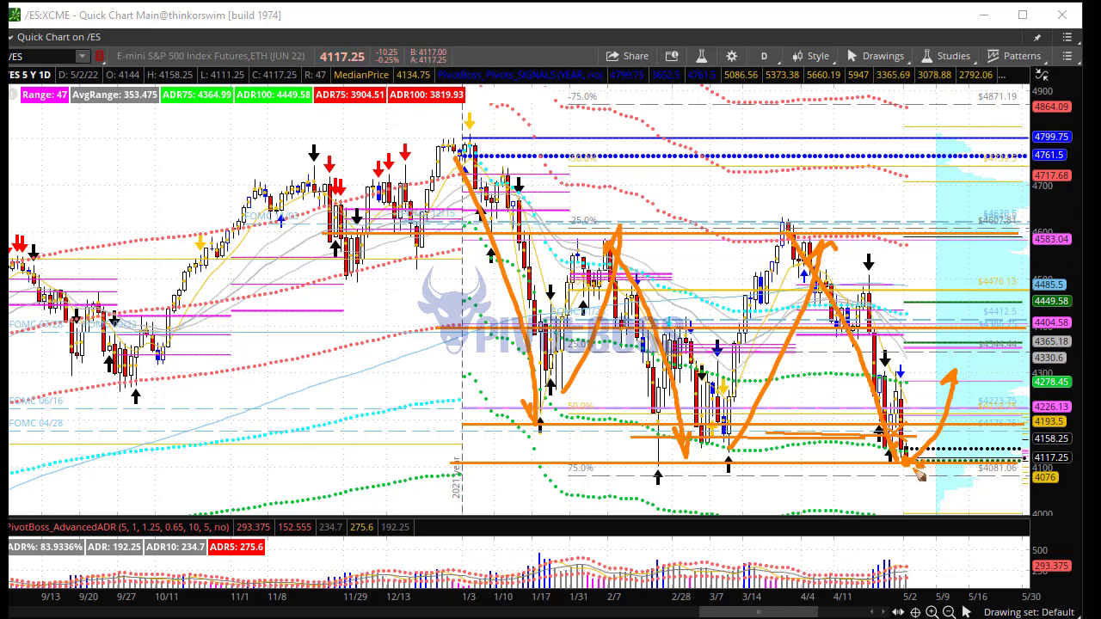
mouse_move(913, 469)
mouse_down()
mouse_move(960, 376)
mouse_move(958, 350)
mouse_move(967, 356)
mouse_up()
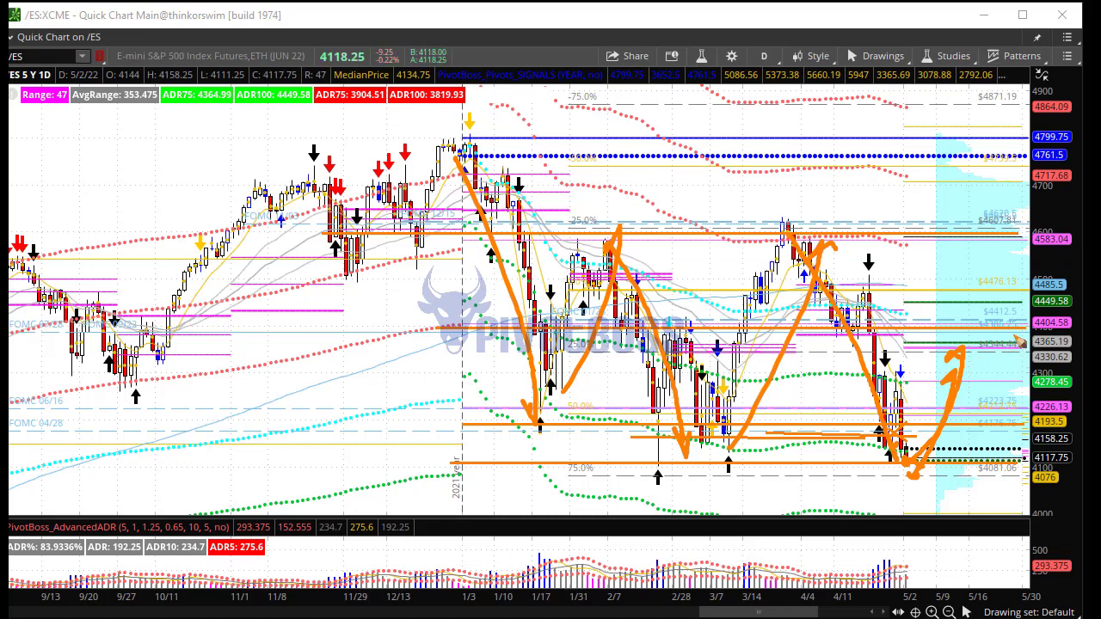
- Draw a horizontal line near 4385 with a mark just beneath it above the rebound arrow, and clear all annotations
drag(1020, 333, 577, 333)
drag(949, 335, 920, 349)
drag(921, 338, 944, 352)
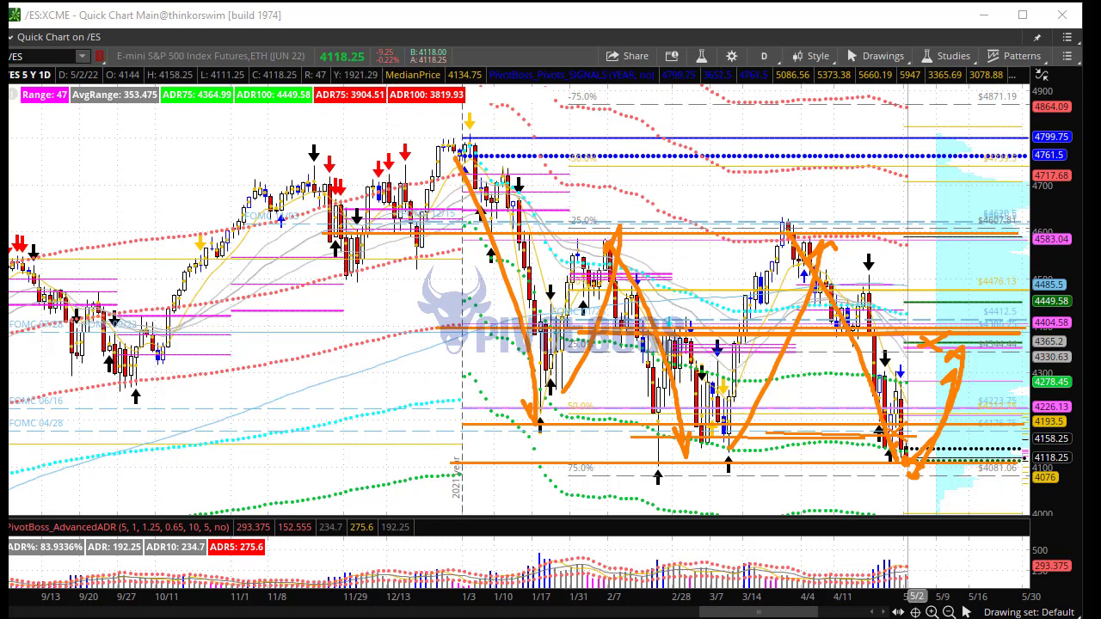
key(Escape)
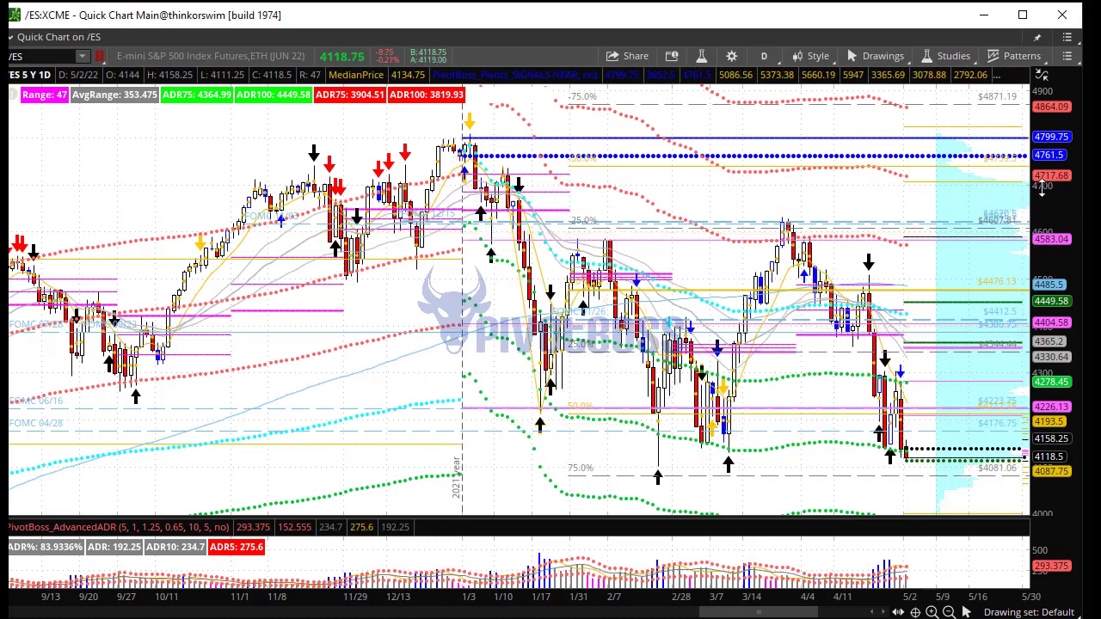
- Extend the price scale down to about 3400, draw an arrow from the 4226.13 level to 3652.5, and circle that price label
drag(1042, 150, 1041, 185)
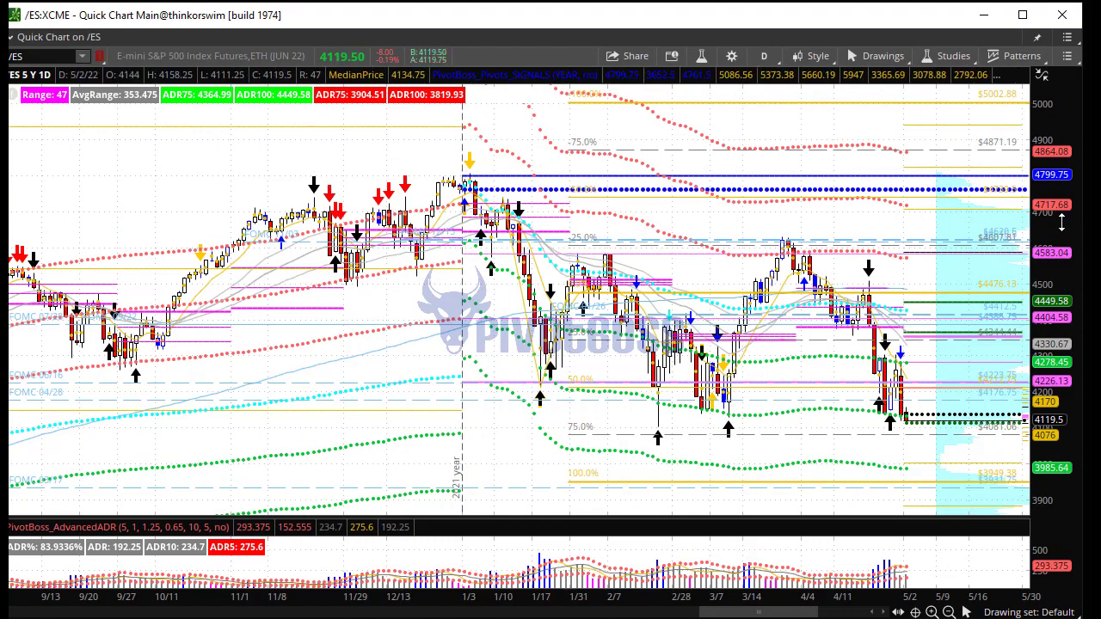
mouse_move(1054, 252)
mouse_down()
mouse_move(1055, 361)
mouse_move(1048, 258)
mouse_up()
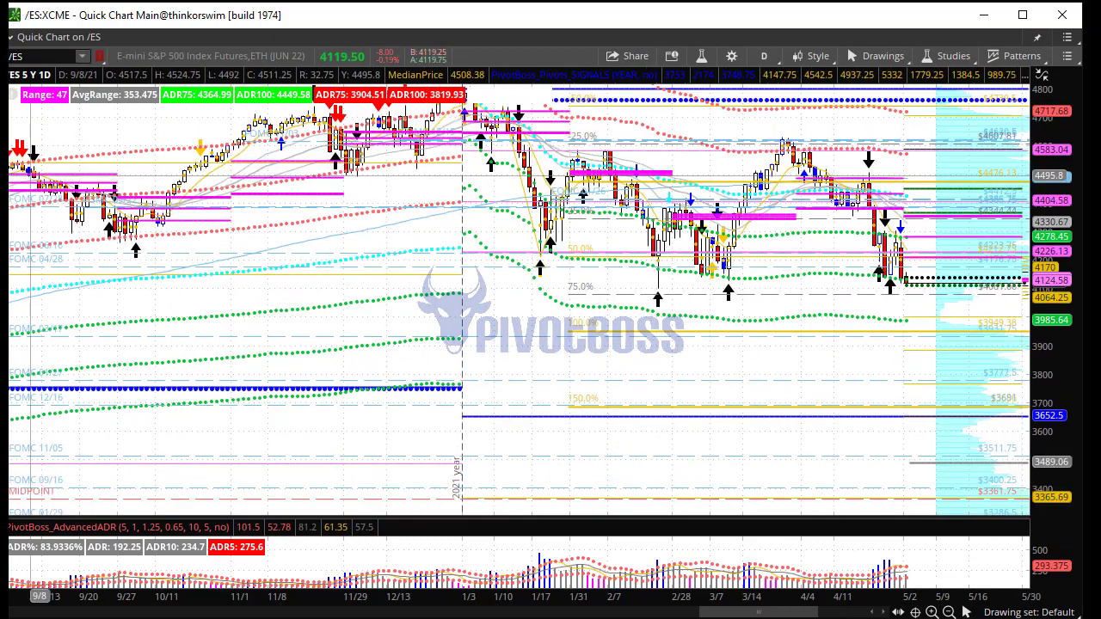
mouse_move(947, 238)
mouse_down()
mouse_move(917, 257)
mouse_move(940, 253)
mouse_move(947, 419)
mouse_up()
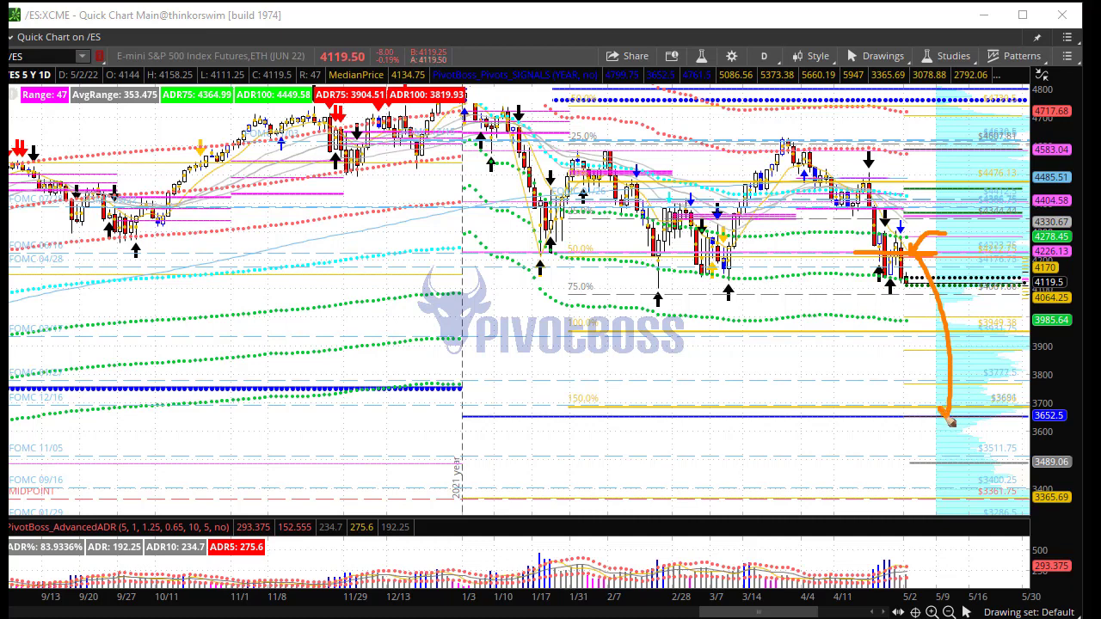
drag(1051, 404, 1049, 424)
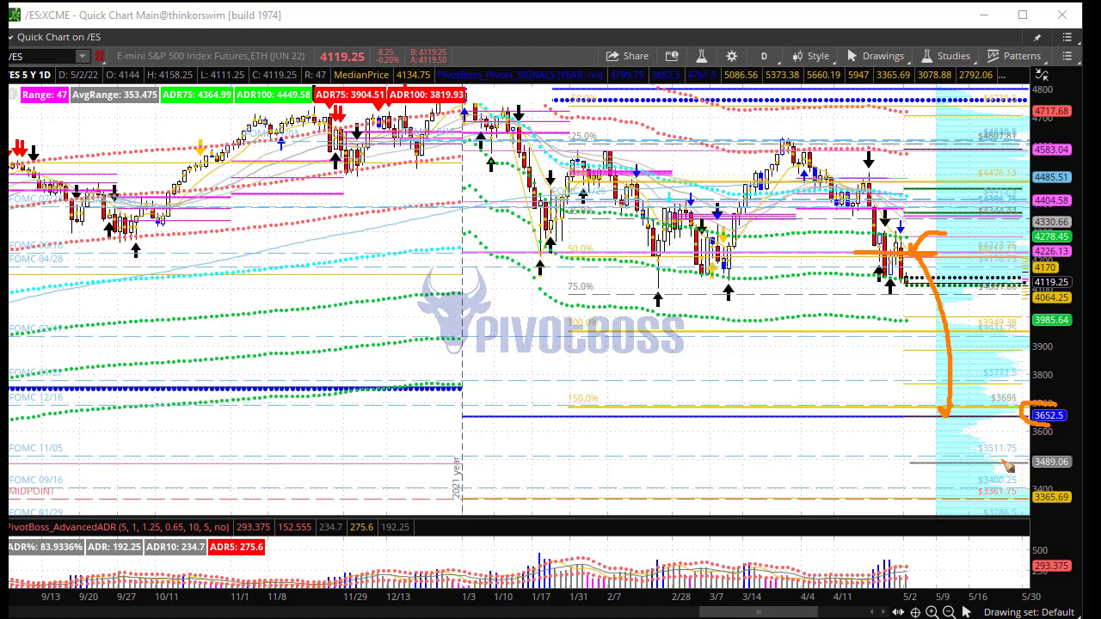
- Draw support lines near 4110 and 4000 with arrows through 3985.63 down to 3652.5, and clear all annotations
drag(913, 277, 449, 277)
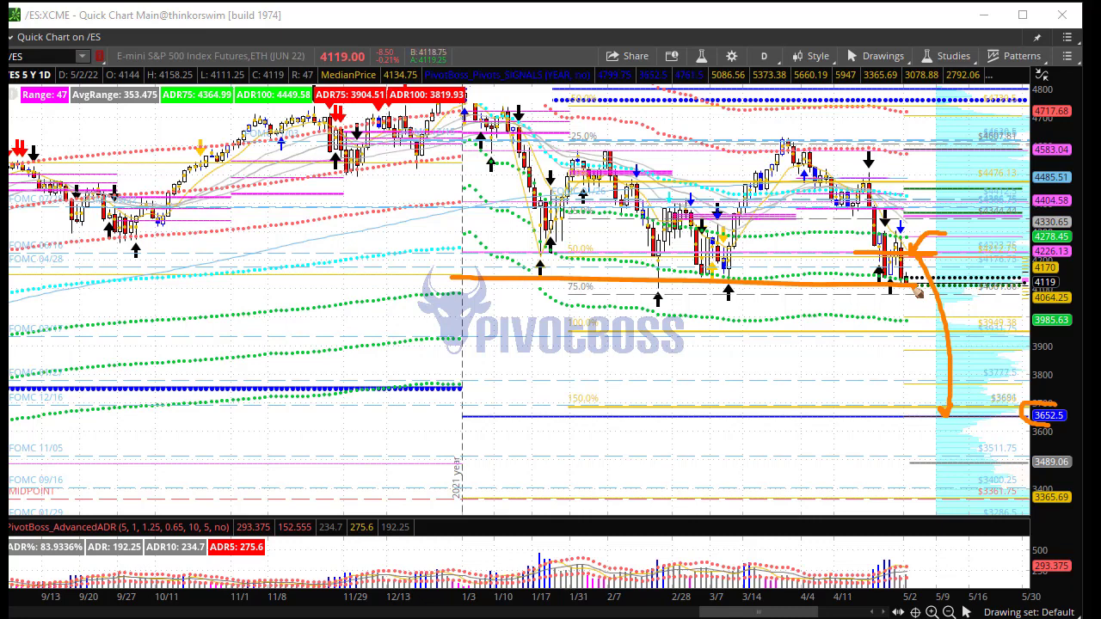
mouse_move(939, 313)
mouse_down()
mouse_move(933, 323)
mouse_move(945, 318)
mouse_up()
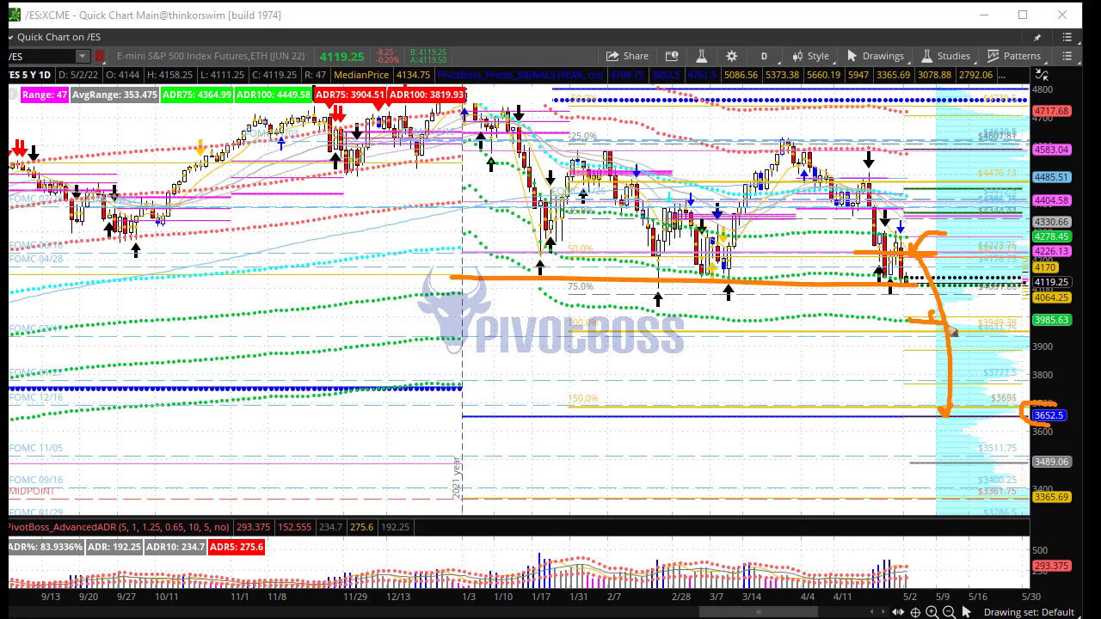
mouse_move(908, 276)
mouse_down()
mouse_move(934, 336)
mouse_move(743, 307)
mouse_up()
drag(922, 315, 935, 423)
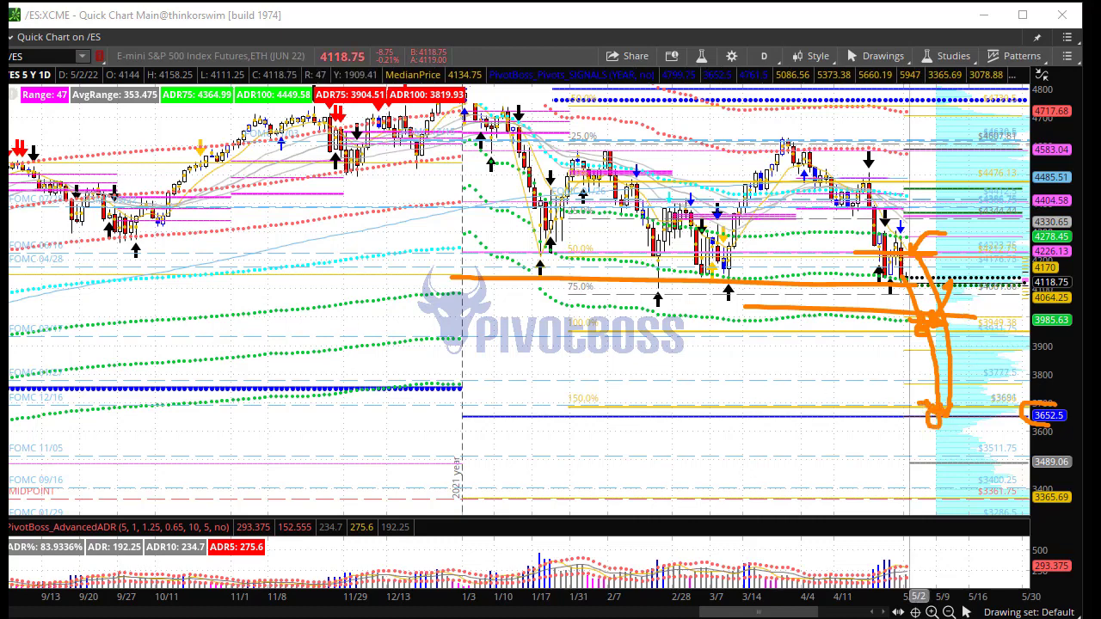
key(Escape)
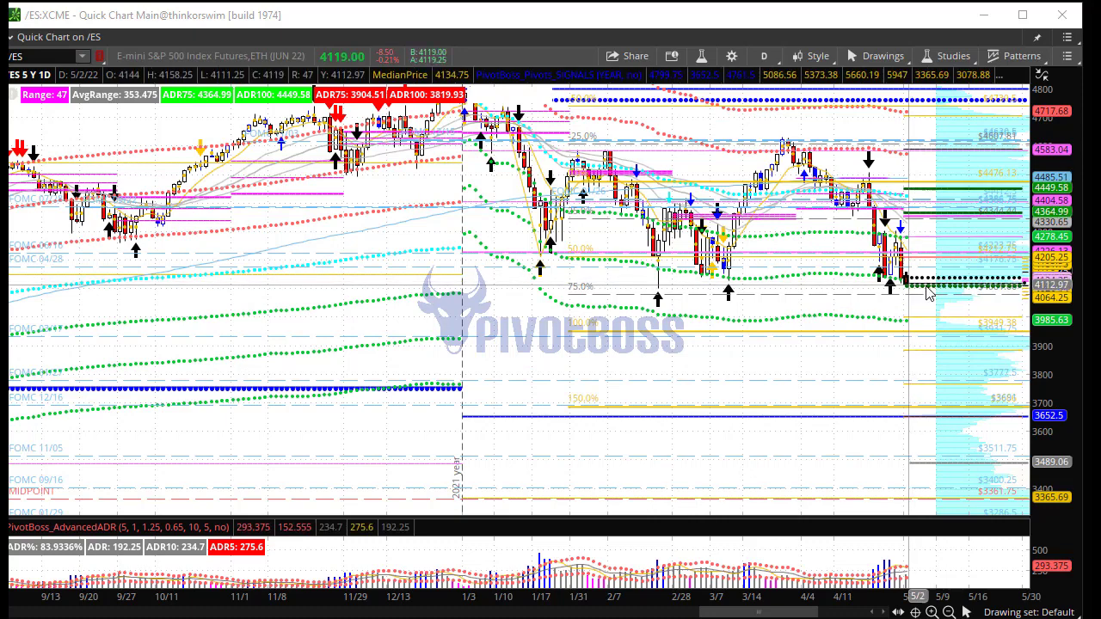
- Return the price scale to Auto and adjust the time range to about 10/18/21 through 5/20/22
drag(791, 124, 975, 322)
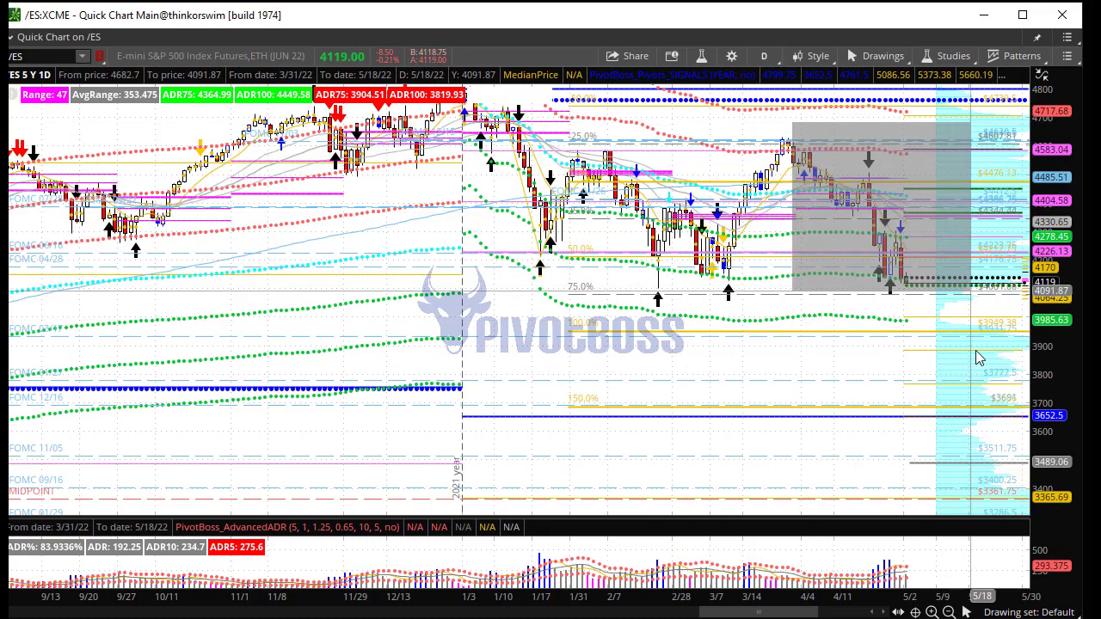
drag(519, 594, 774, 595)
click(1040, 78)
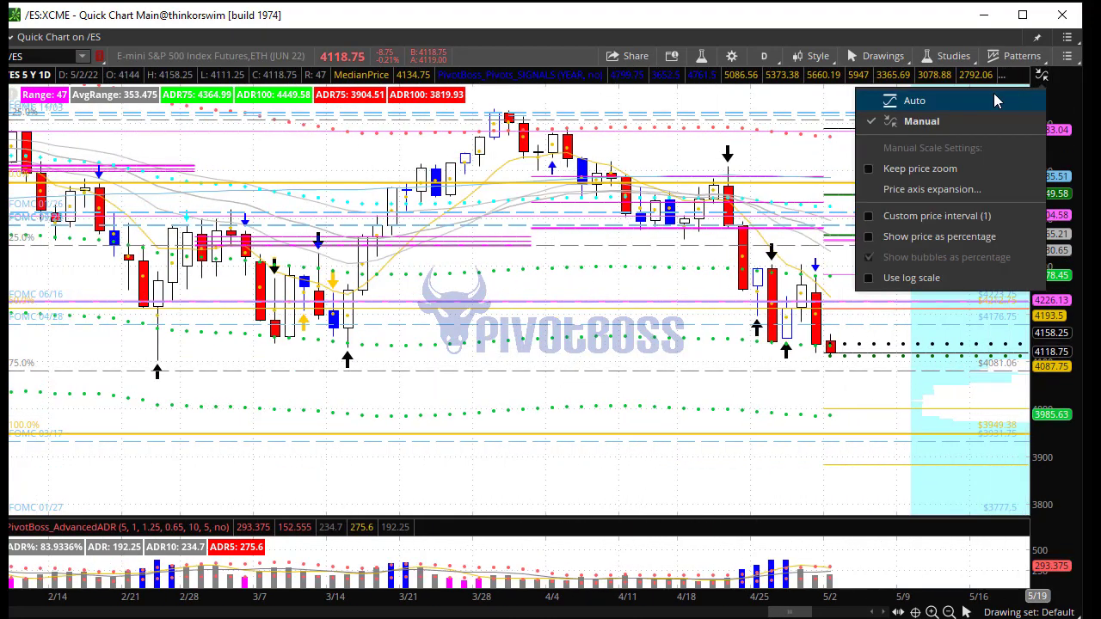
click(895, 101)
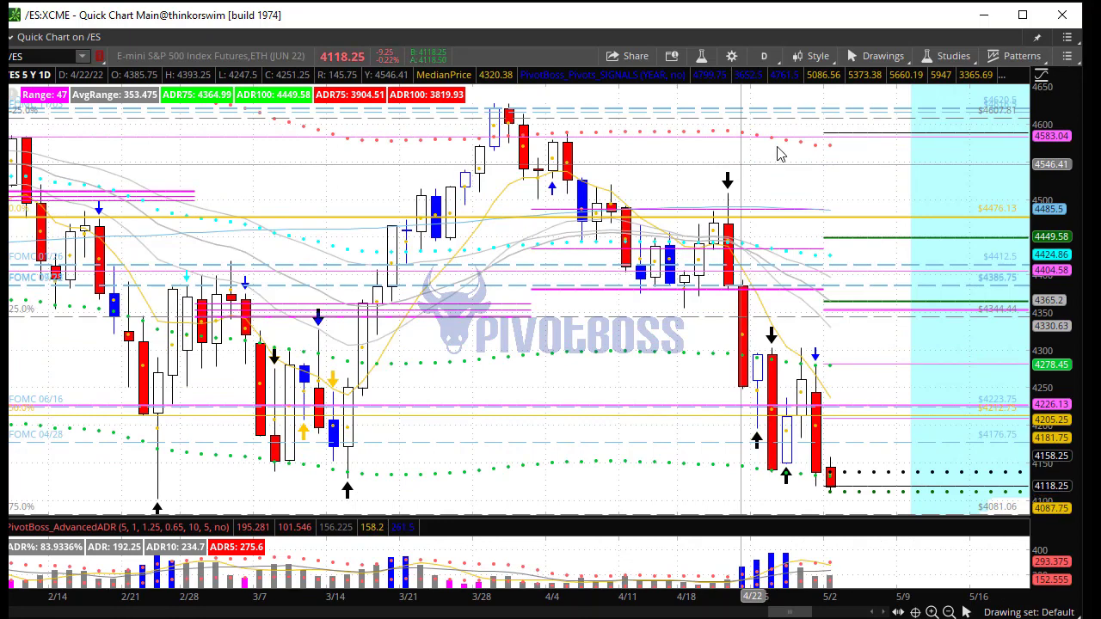
drag(313, 593, 521, 590)
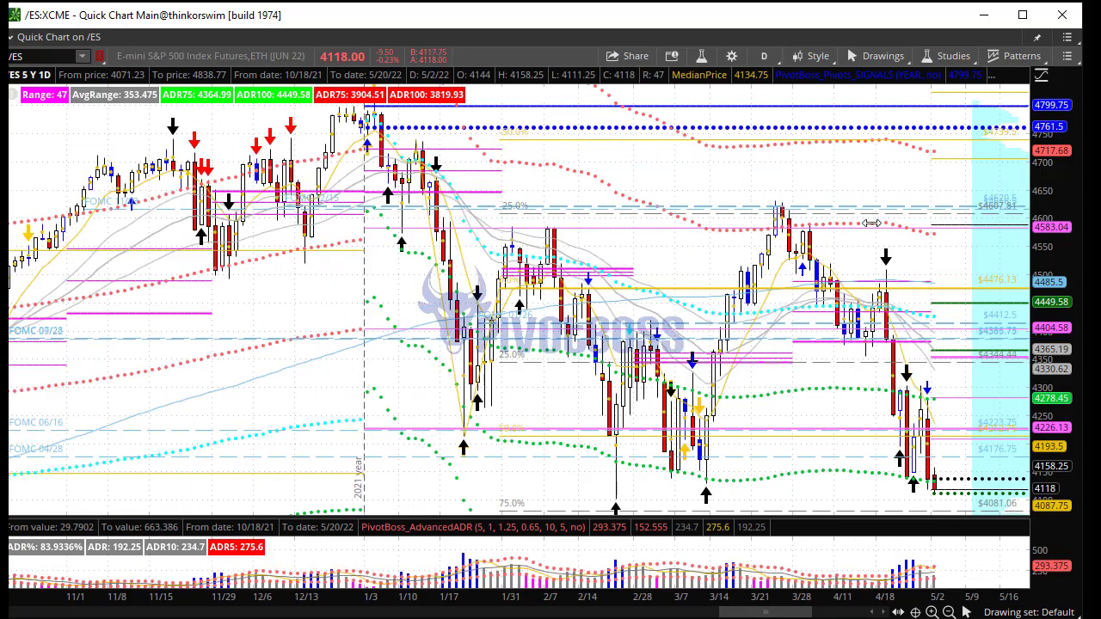
drag(1060, 165, 1058, 226)
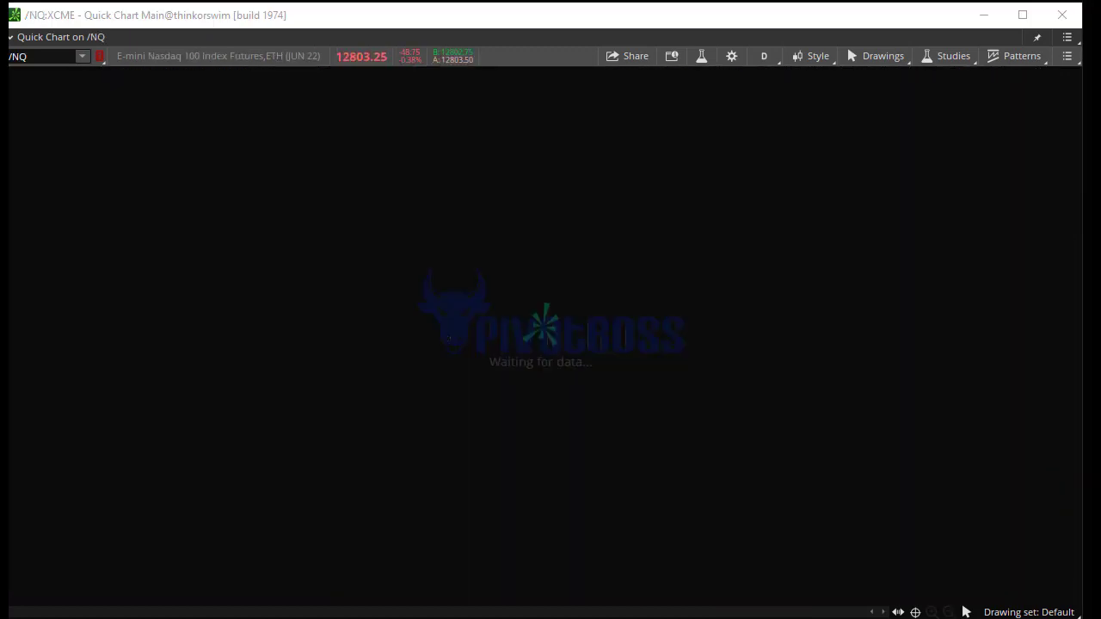
- Compress the /NQ price scale to include 12207.25, and draw an arrow from the late-March high to the recent lows with support lines beneath
scroll(763, 503, down, 10)
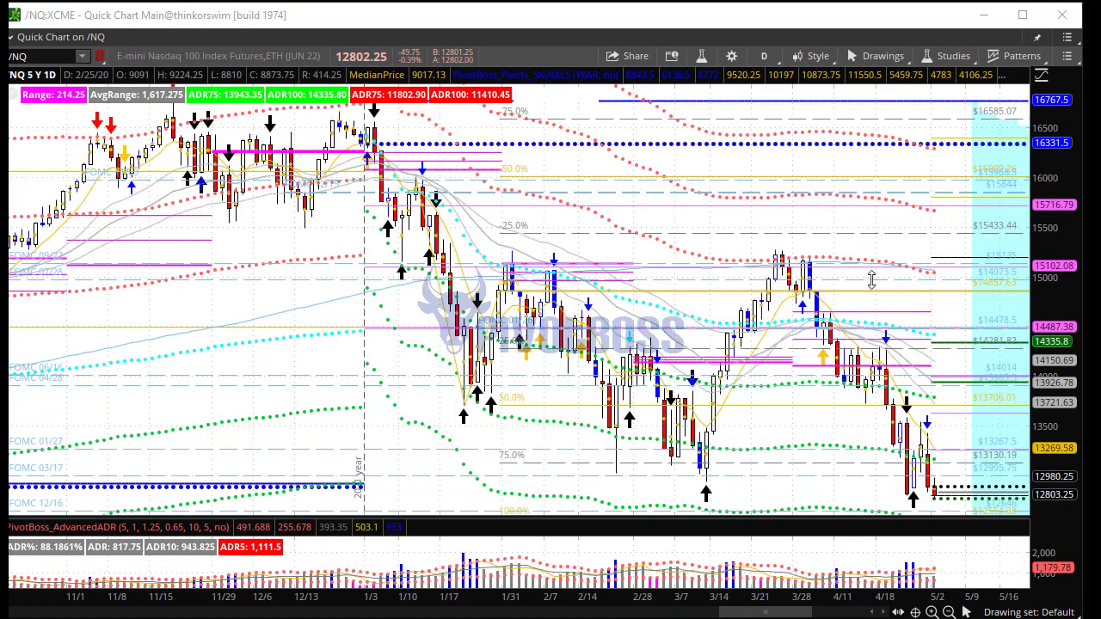
drag(1053, 253, 1053, 298)
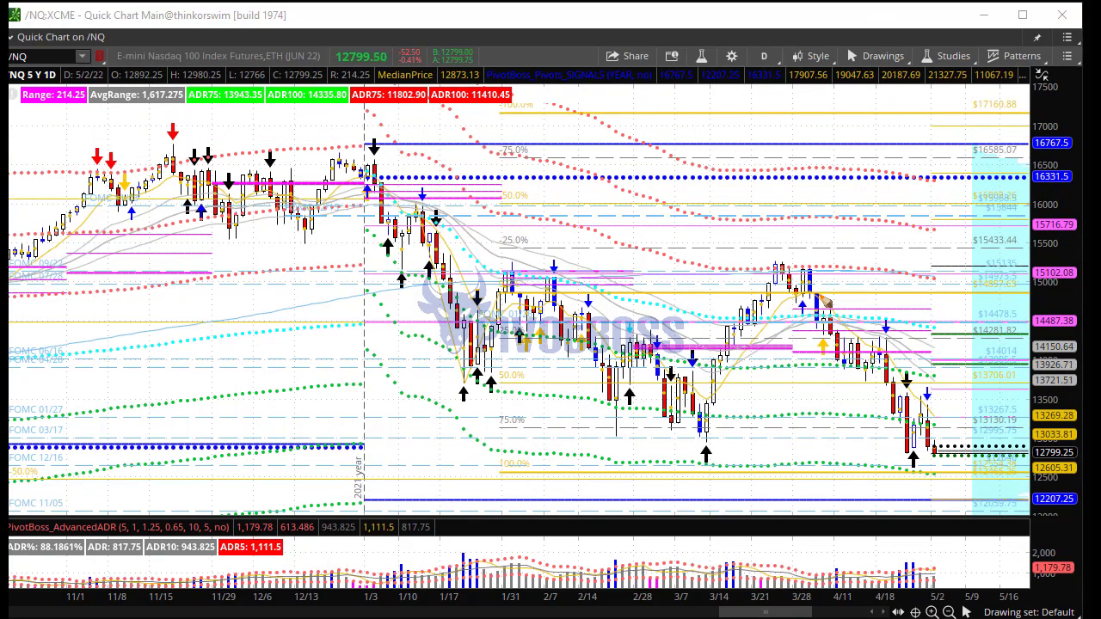
mouse_move(815, 270)
mouse_down()
mouse_move(893, 397)
mouse_move(910, 463)
mouse_move(920, 452)
mouse_up()
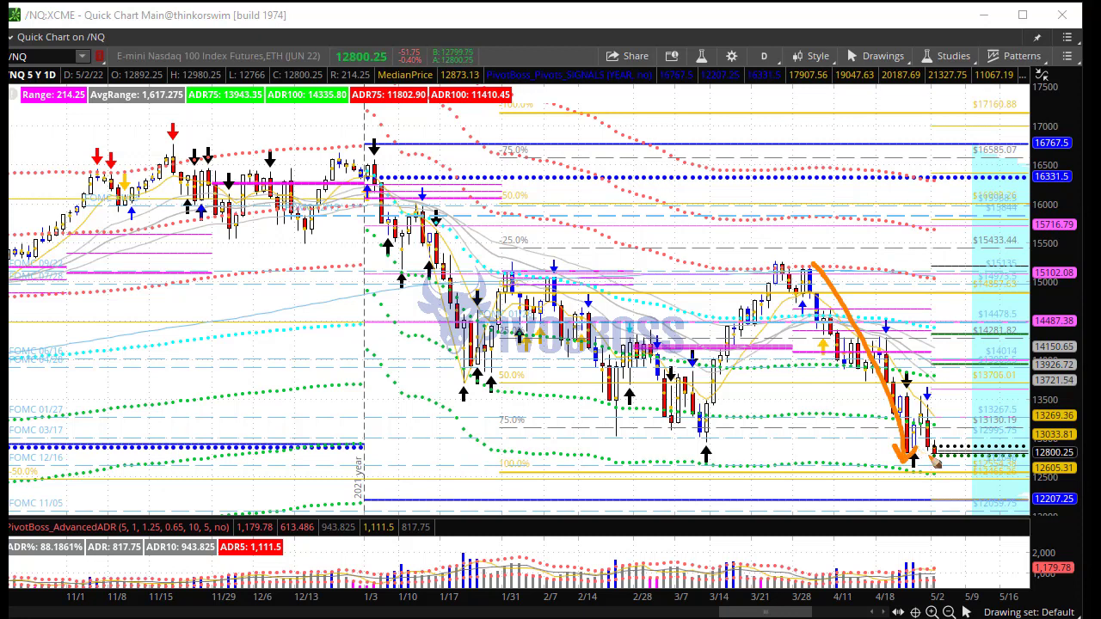
drag(929, 456, 471, 454)
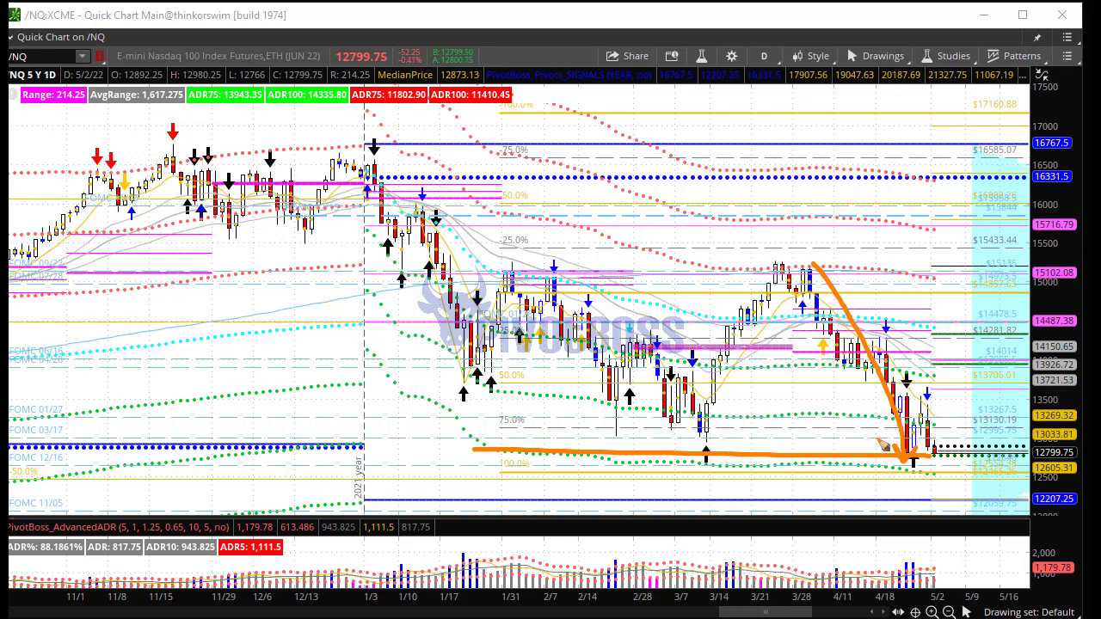
drag(901, 441, 339, 449)
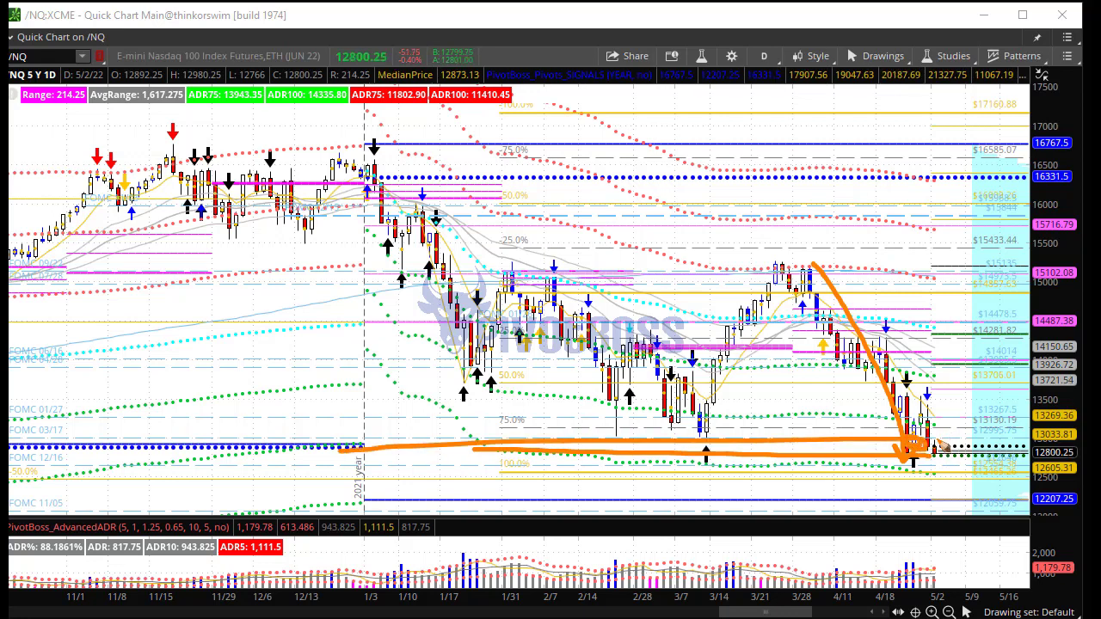
- Draw an arrow from the current /NQ price down to 12207.25, mark that level at both ends, and clear all annotations
drag(949, 449, 944, 445)
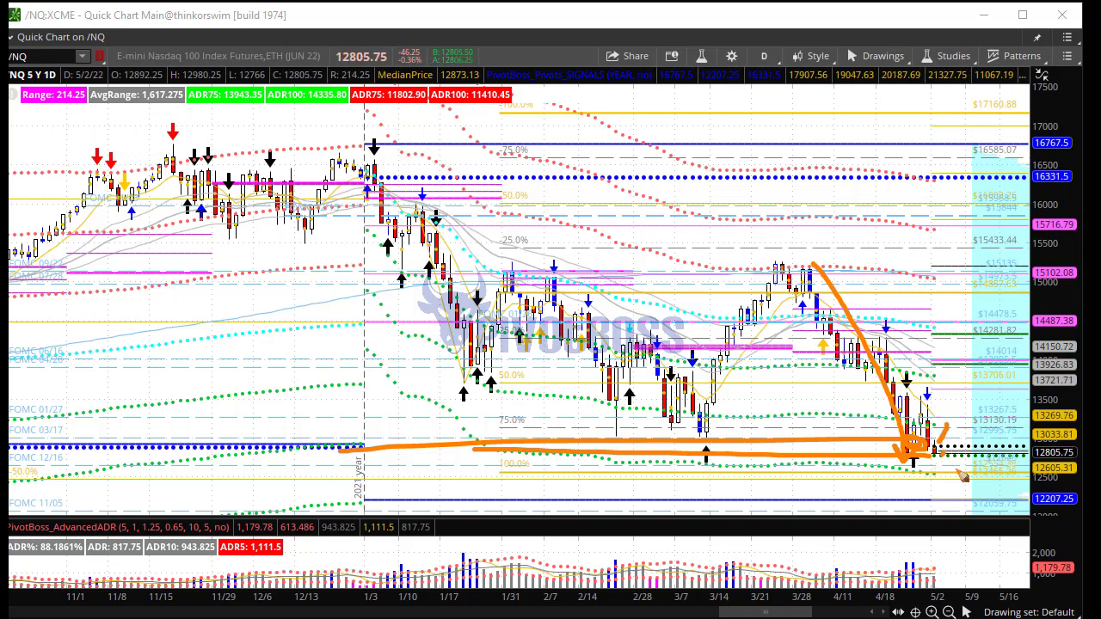
drag(929, 457, 927, 498)
drag(927, 498, 936, 485)
mouse_move(1067, 489)
mouse_down()
mouse_move(1022, 496)
mouse_move(1073, 518)
mouse_up()
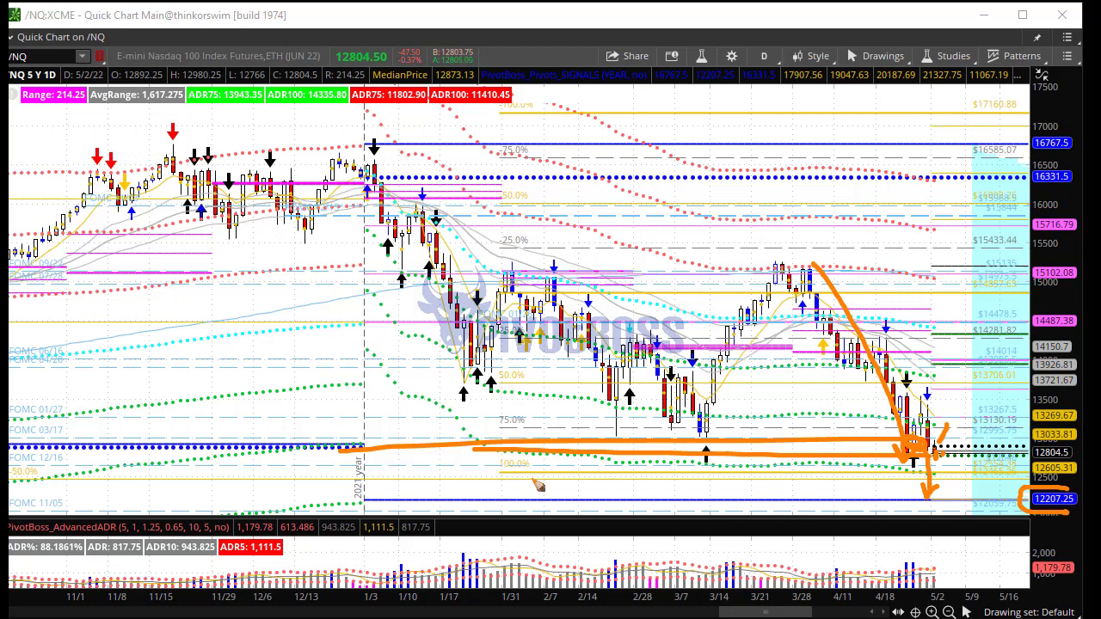
drag(349, 490, 355, 506)
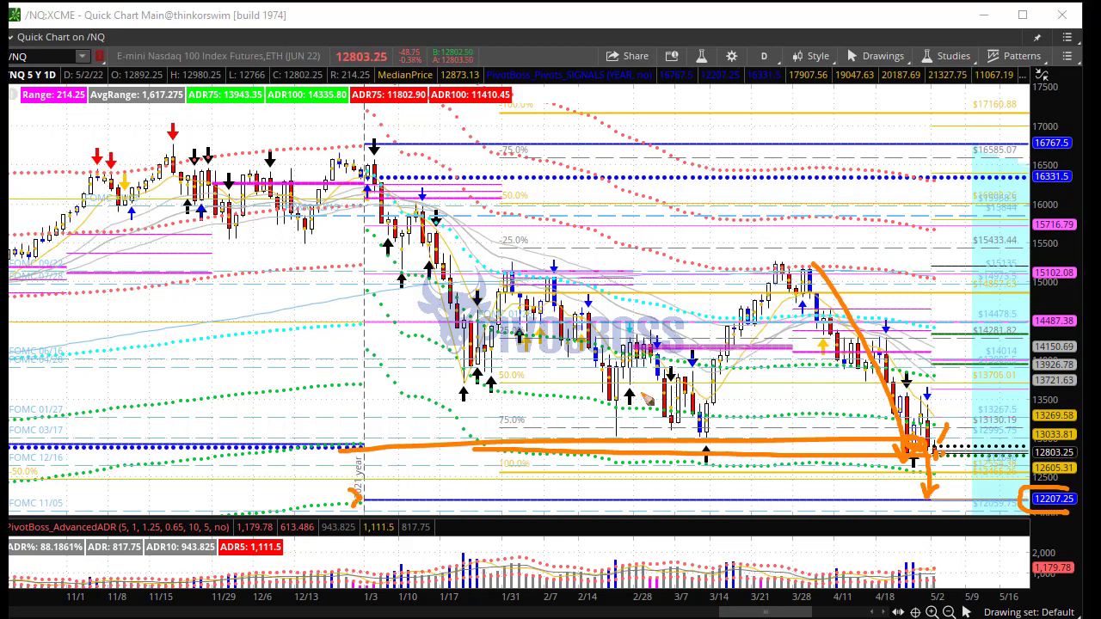
key(Escape)
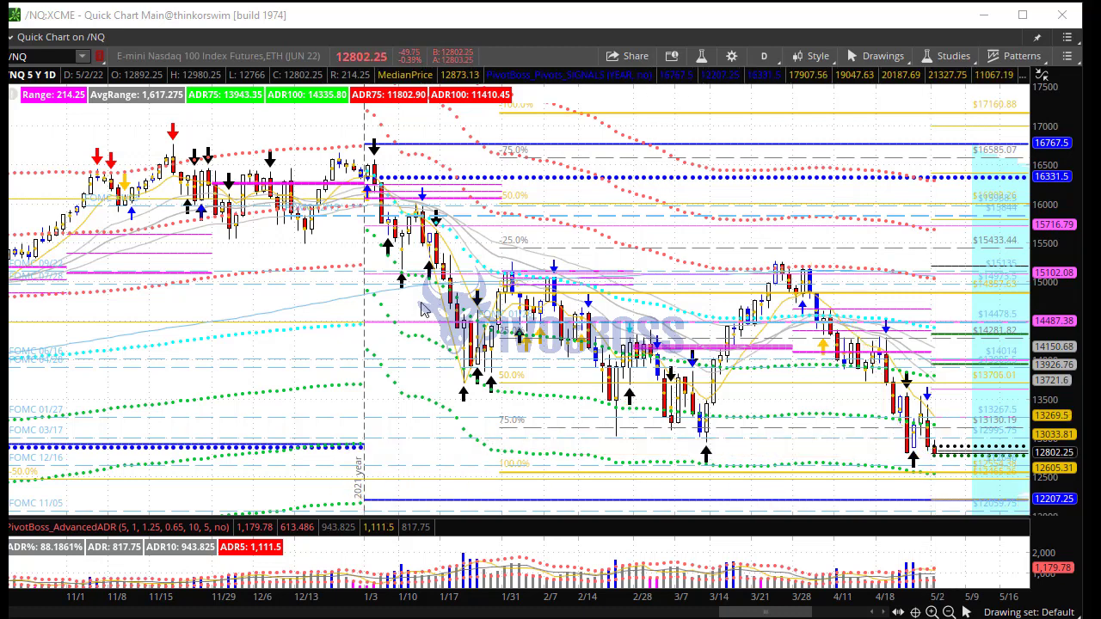
- Mark the 14487.38 level with a horizontal line and starting arrow, and draw downward arrows to the 12207.25 level
drag(392, 325, 953, 327)
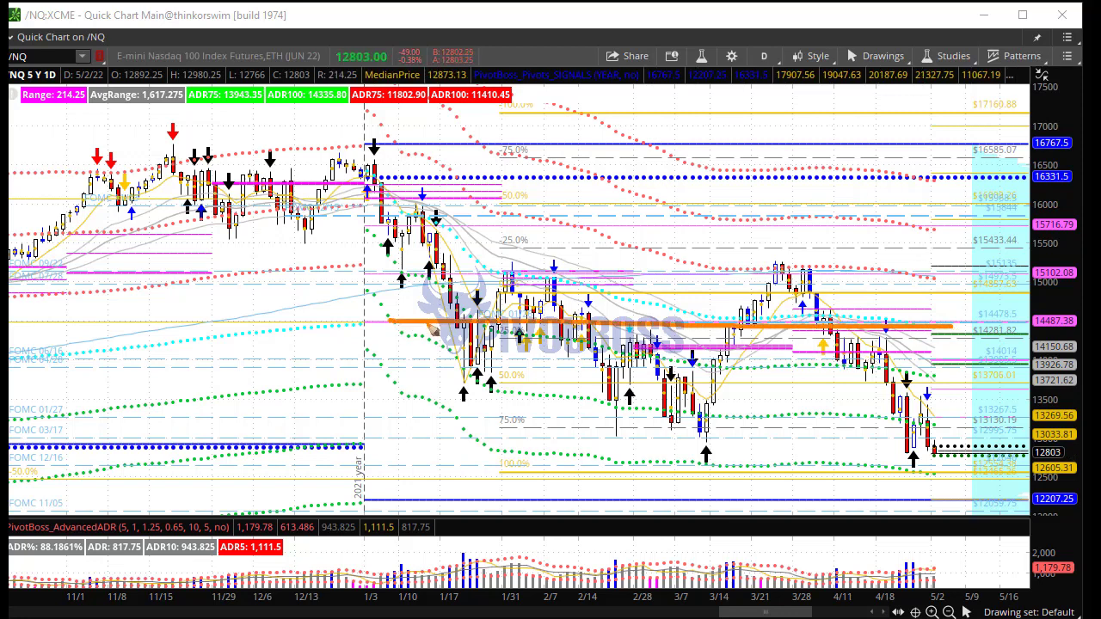
drag(368, 326, 353, 334)
mouse_move(922, 329)
mouse_down()
mouse_move(979, 497)
mouse_move(950, 492)
mouse_up()
drag(932, 420, 950, 493)
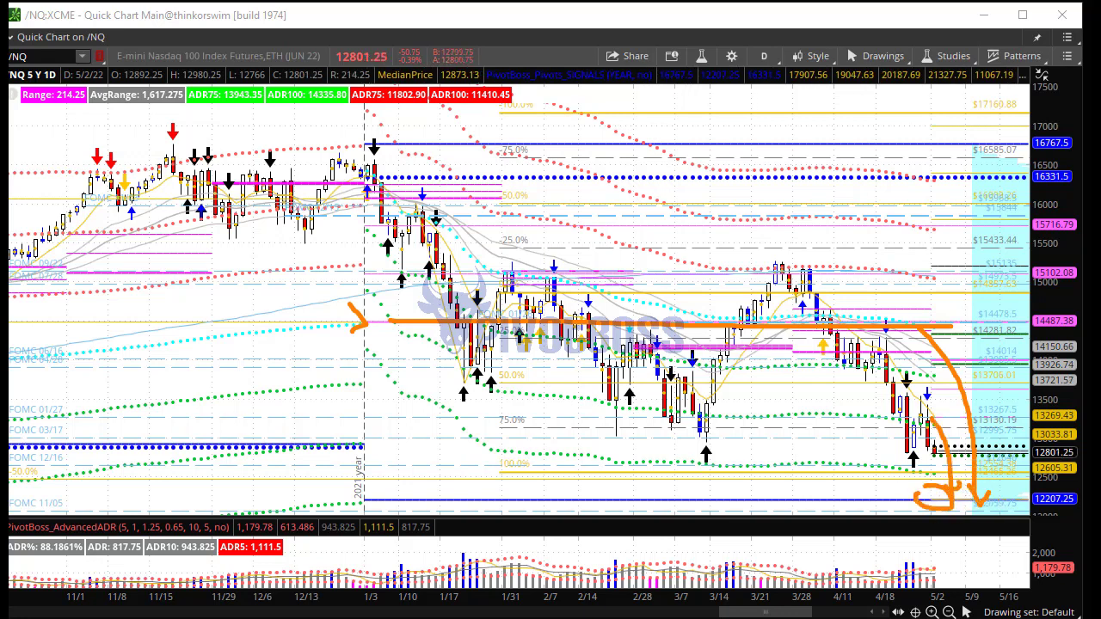
- Sketch a drop from the current /NQ price below 12207.25 with a rebound and a lower target, and clear the annotations
key(Escape)
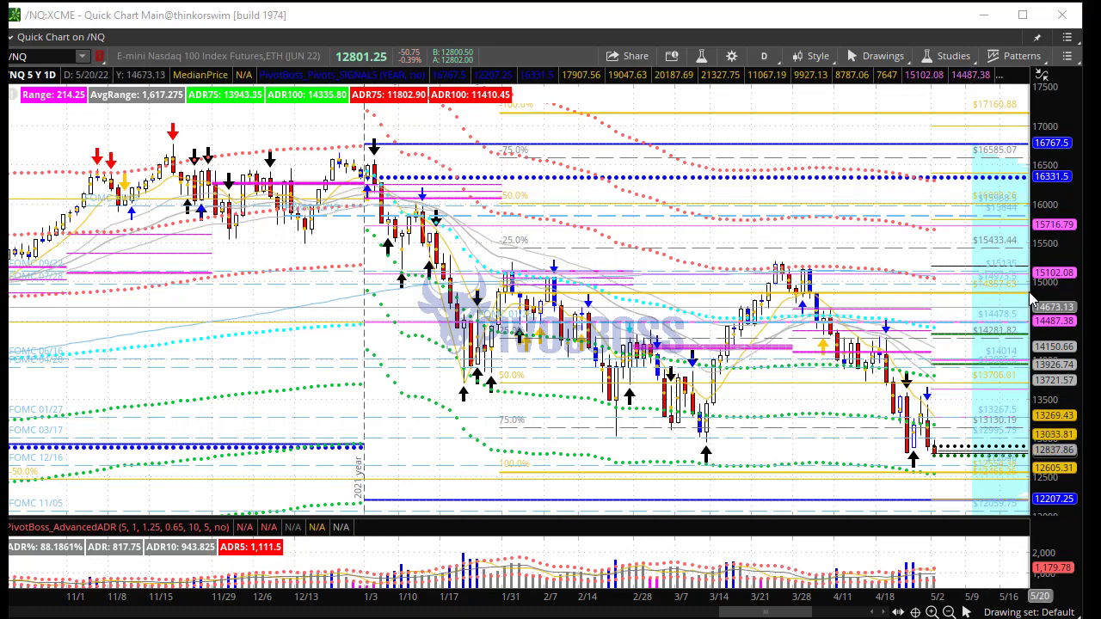
drag(1043, 288, 1045, 169)
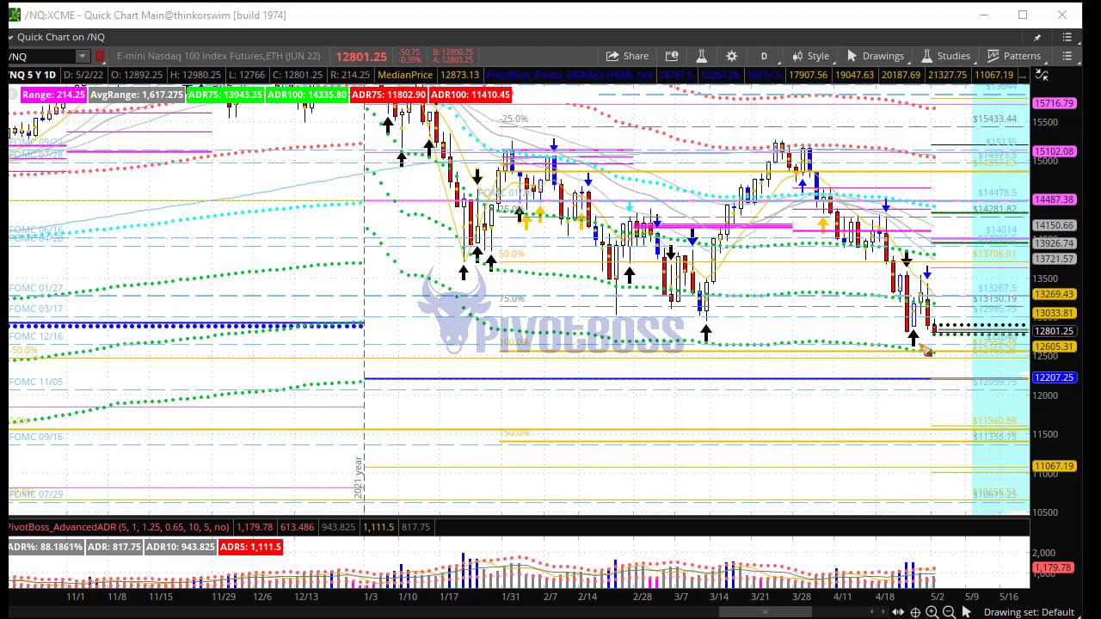
mouse_move(938, 330)
mouse_down()
mouse_move(959, 415)
mouse_move(954, 391)
mouse_move(972, 401)
mouse_move(1015, 356)
mouse_up()
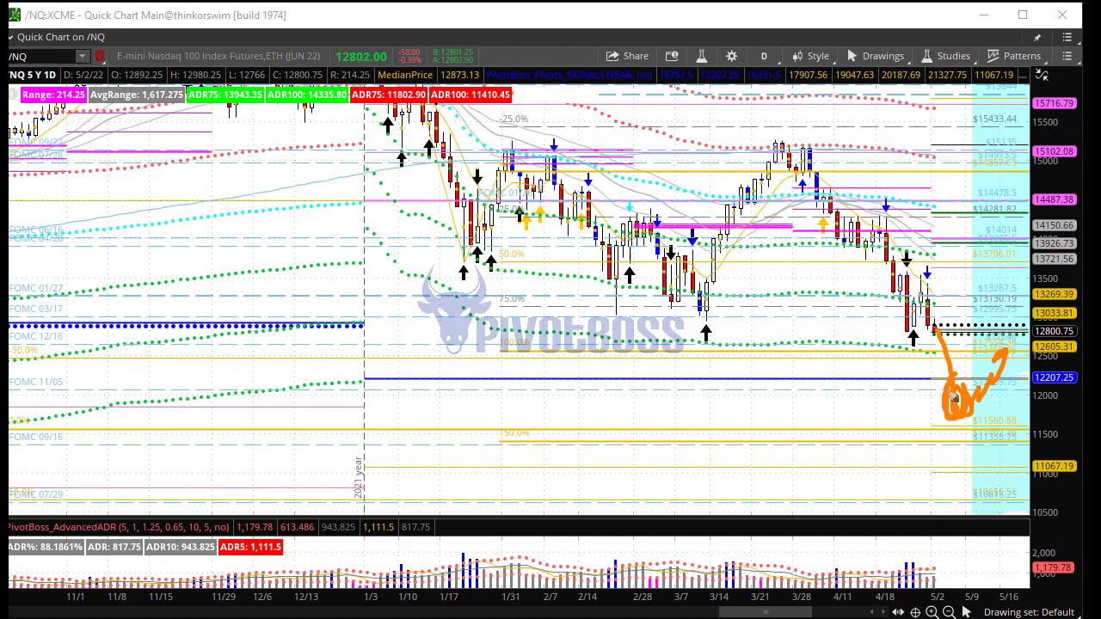
drag(959, 420, 970, 465)
key(Escape)
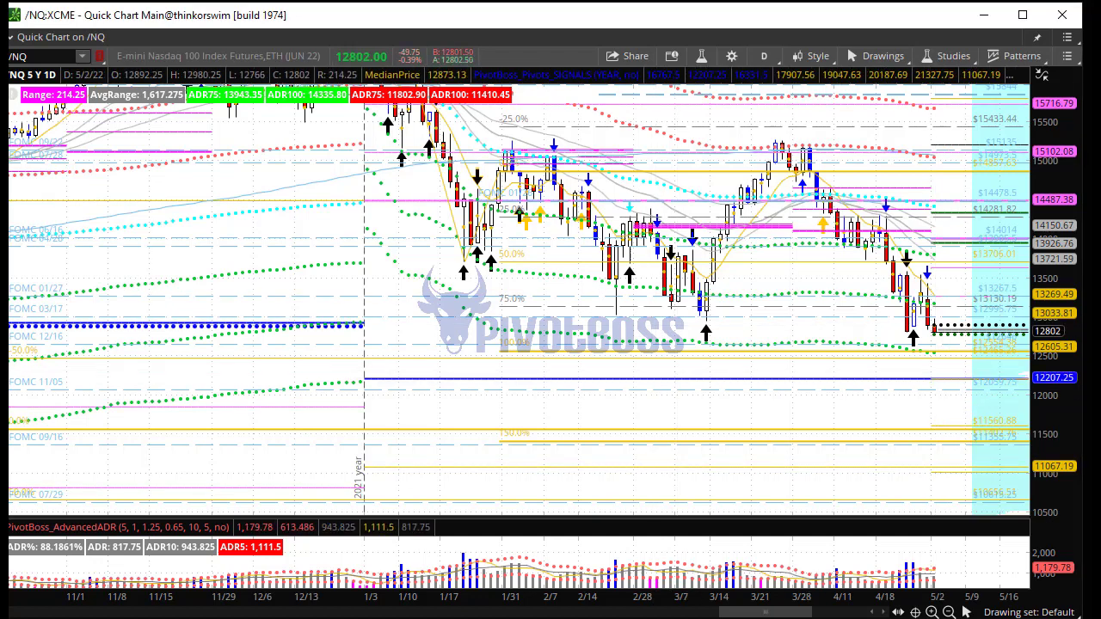
- Load the /CL chart and narrow the time range to about late February through 5/16
text(/CL)
key(Return)
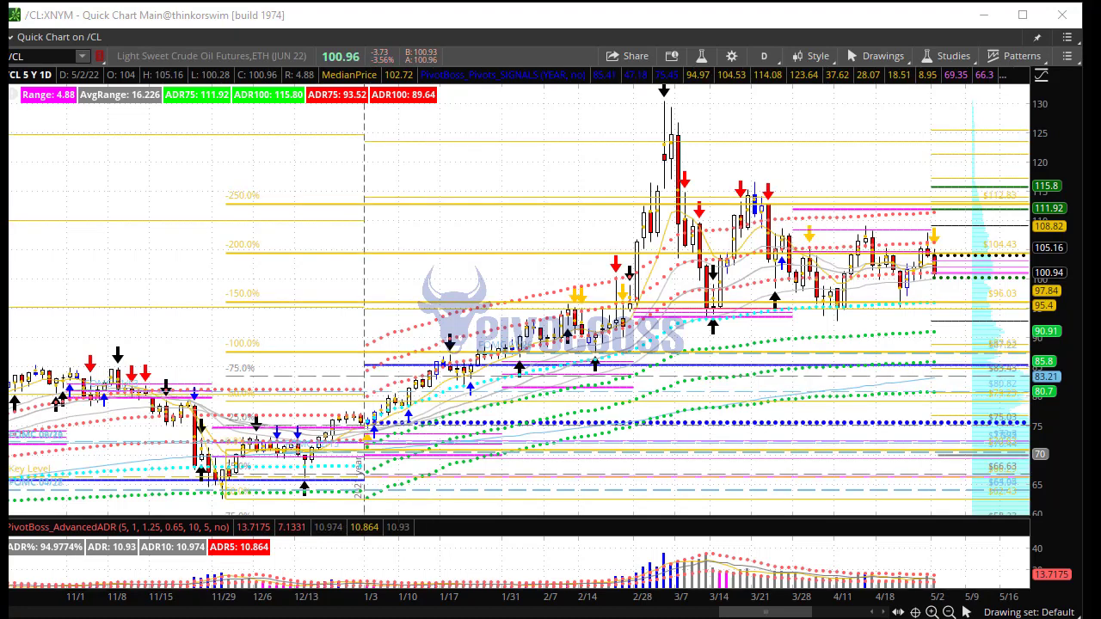
drag(615, 158, 1046, 375)
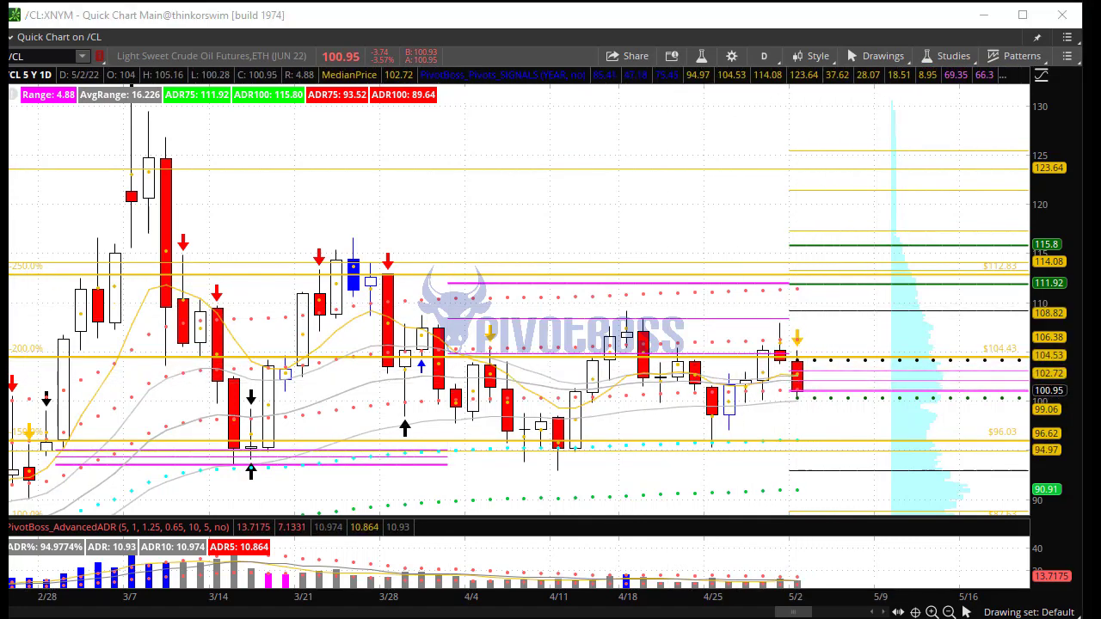
- Mark the /CL midpoint near 103 with a horizontal line and circle, and draw a double-headed arrow spanning the range
drag(782, 370, 294, 365)
mouse_move(809, 363)
mouse_down()
mouse_move(805, 350)
mouse_move(796, 354)
mouse_up()
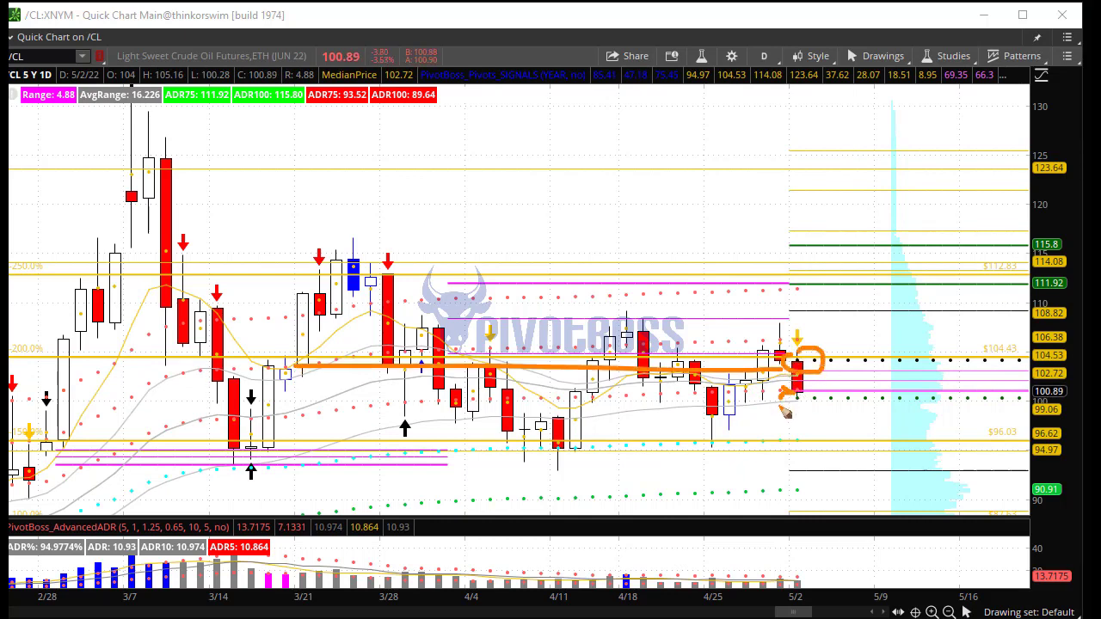
mouse_move(863, 313)
mouse_down()
mouse_move(901, 437)
mouse_move(891, 462)
mouse_up()
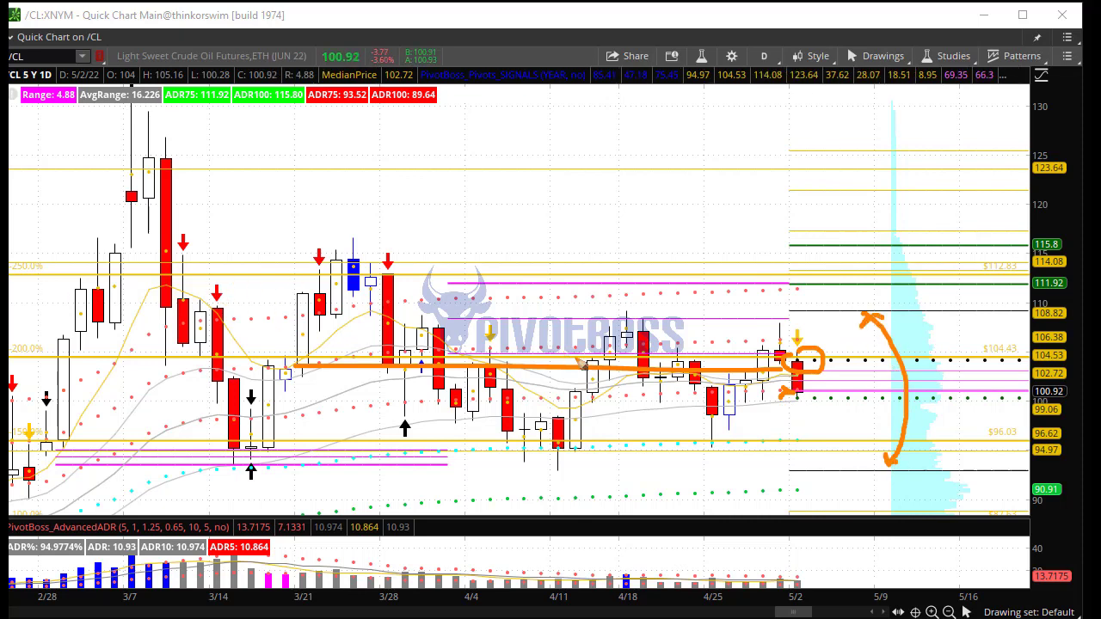
- Draw /CL range boundaries near 110 and 95, sketch price swings between them, and clear the annotations
drag(829, 310, 387, 301)
drag(847, 451, 421, 452)
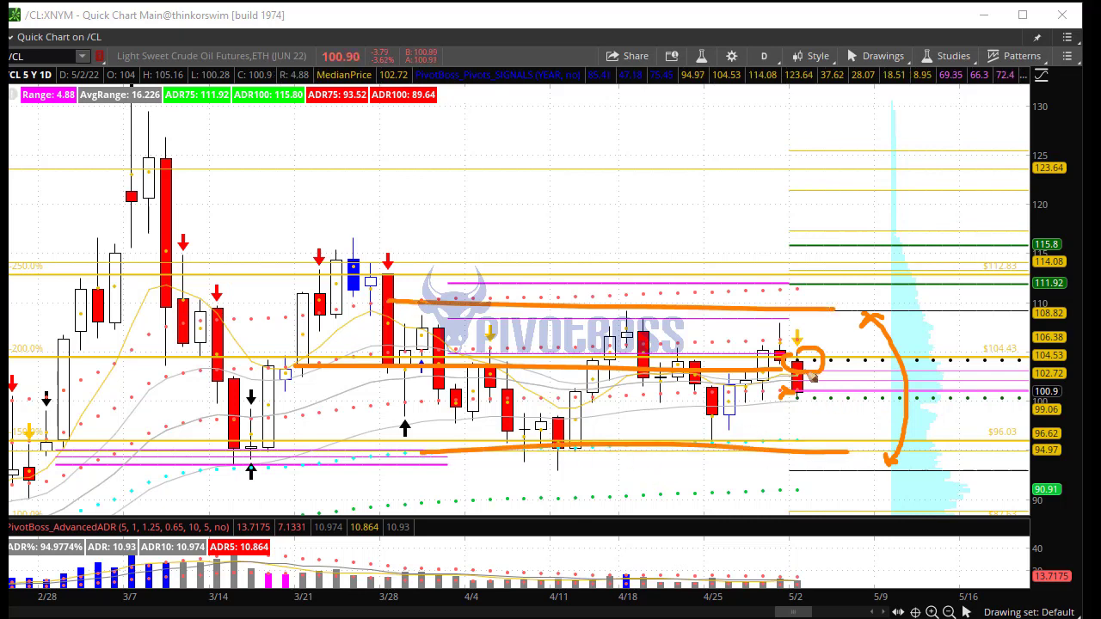
mouse_move(813, 382)
mouse_down()
mouse_move(834, 417)
mouse_move(844, 325)
mouse_move(875, 460)
mouse_move(891, 338)
mouse_up()
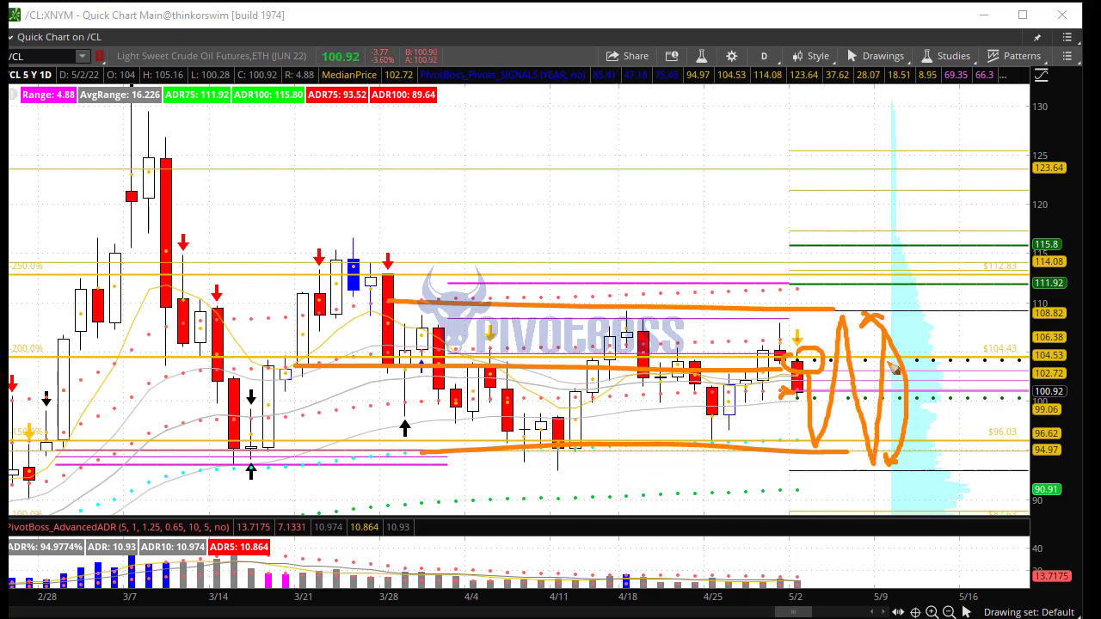
key(Escape)
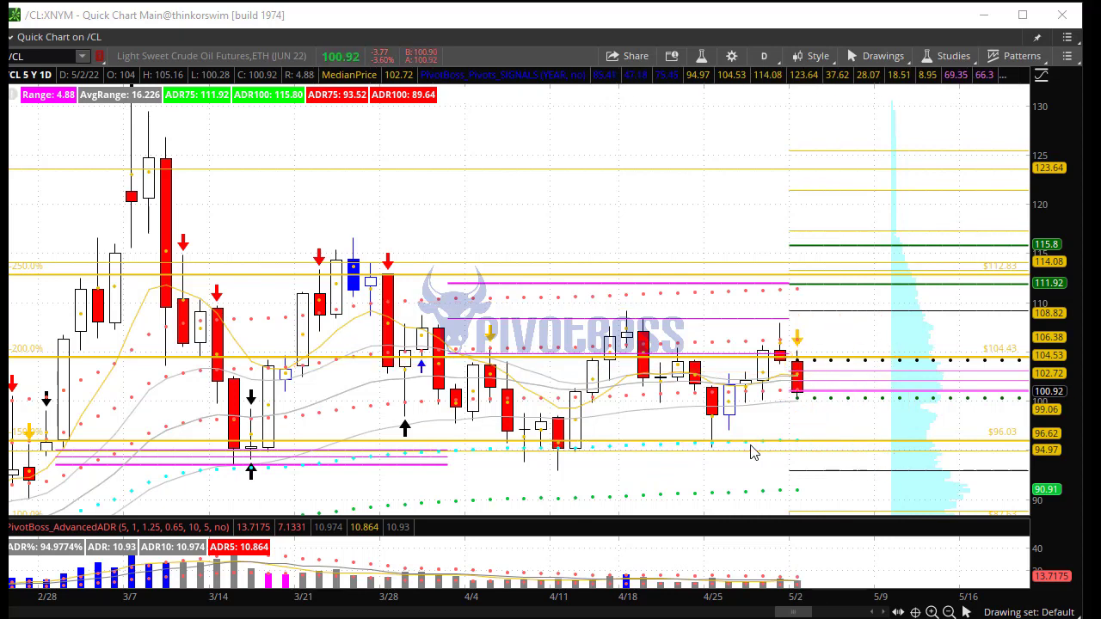
- Switch to the /BTC chart and set the time range to about early January through 5/16
drag(559, 596, 633, 595)
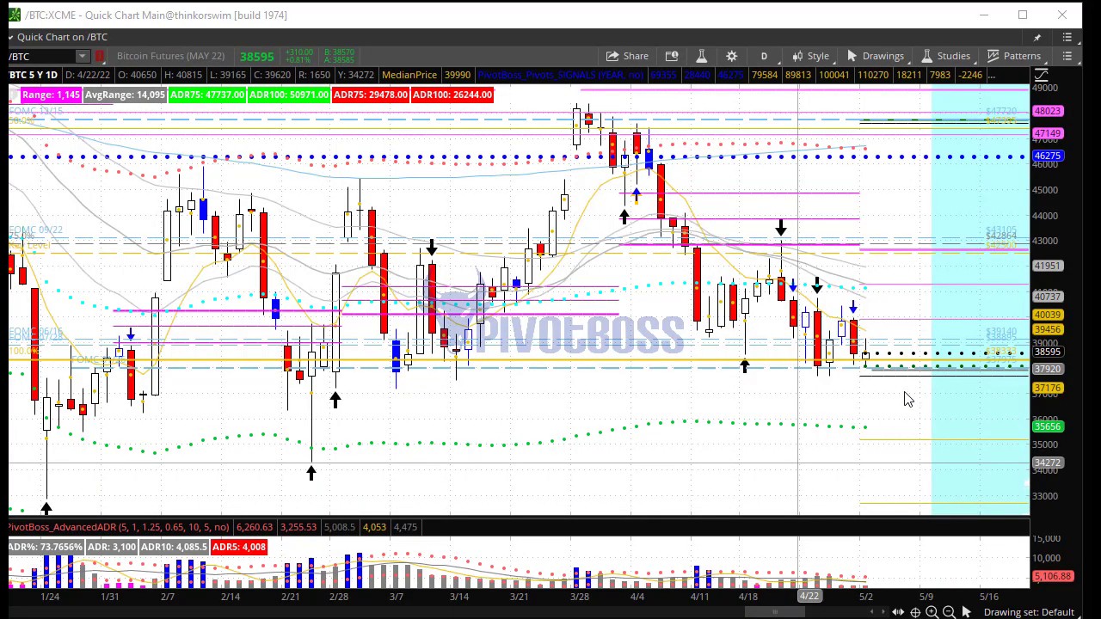
drag(420, 597, 449, 591)
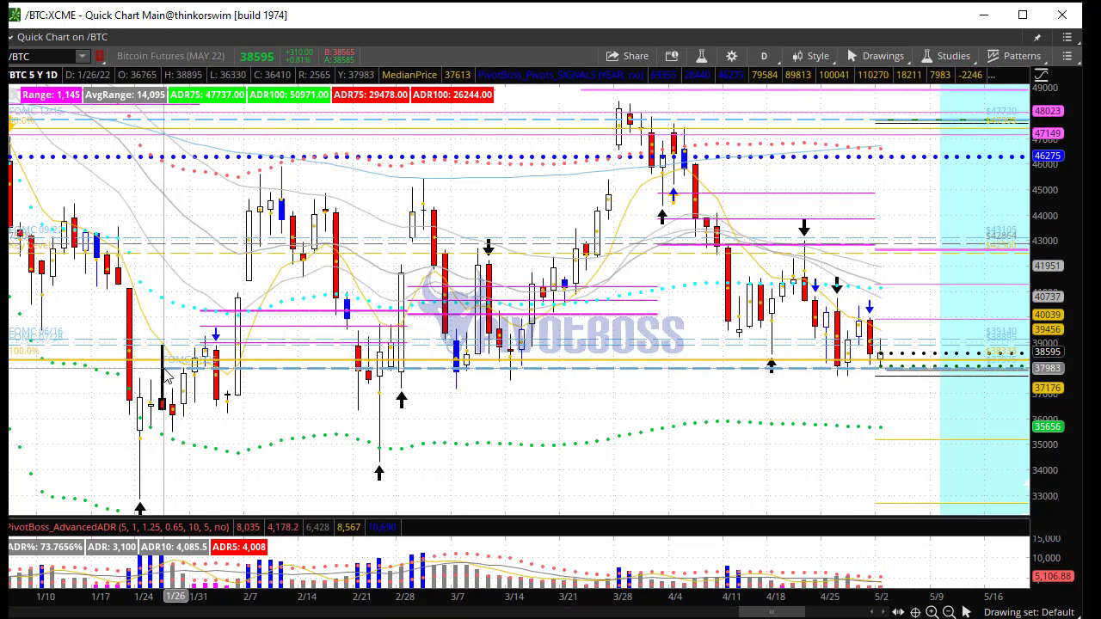
mouse_move(166, 376)
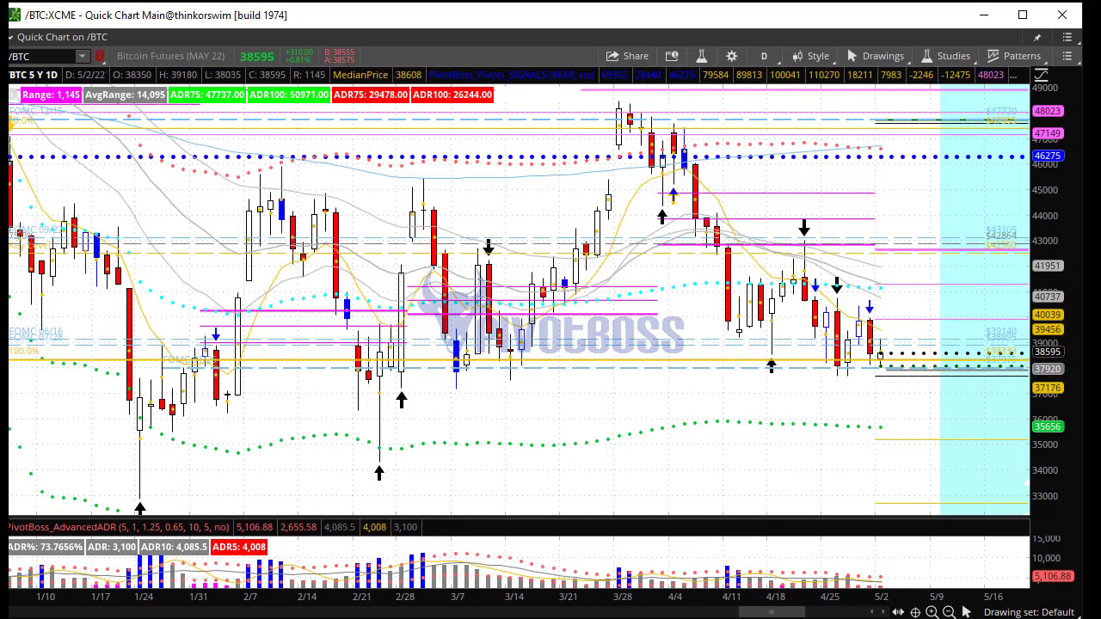
- Draw the /BTC decline from the early-April high, a support line near 37920, and a downward arrow from the current price
drag(707, 151, 874, 311)
drag(893, 371, 339, 368)
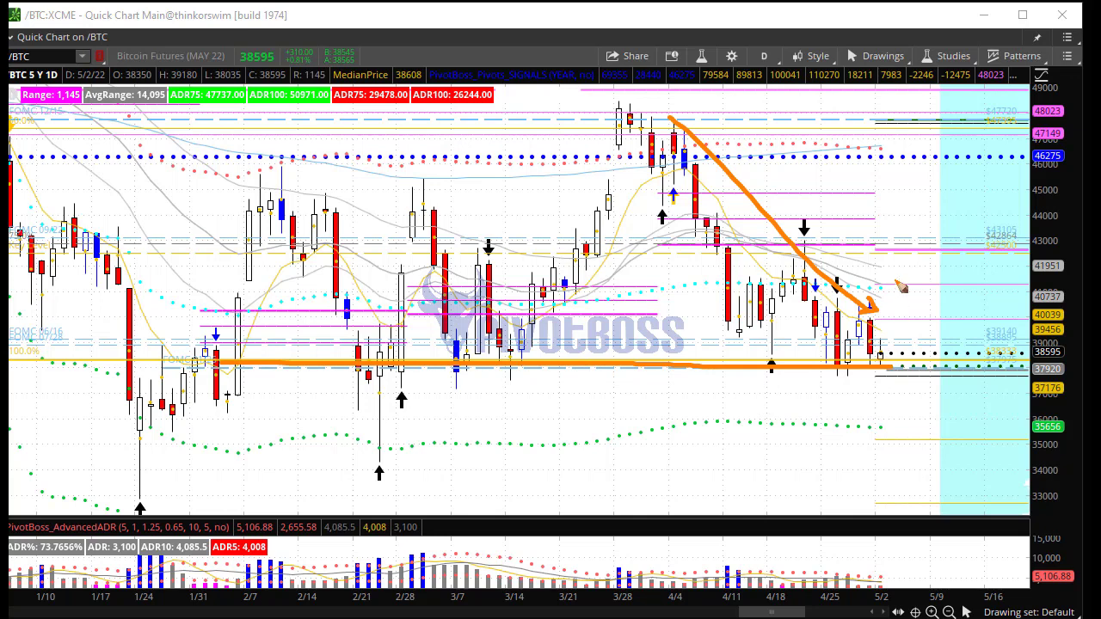
mouse_move(890, 381)
mouse_down()
mouse_move(886, 361)
mouse_move(906, 373)
mouse_up()
drag(891, 368, 901, 472)
- Circle the January and February /BTC lows, mark the 35000 level with a horizontal line and arrow, and clear the annotations
mouse_move(136, 392)
mouse_down()
mouse_move(135, 488)
mouse_move(145, 409)
mouse_up()
mouse_move(368, 398)
mouse_down()
mouse_move(424, 437)
mouse_move(402, 396)
mouse_up()
drag(963, 445, 9, 433)
mouse_move(1016, 437)
mouse_down()
mouse_move(1030, 444)
mouse_move(1003, 450)
mouse_up()
drag(1072, 438, 1066, 435)
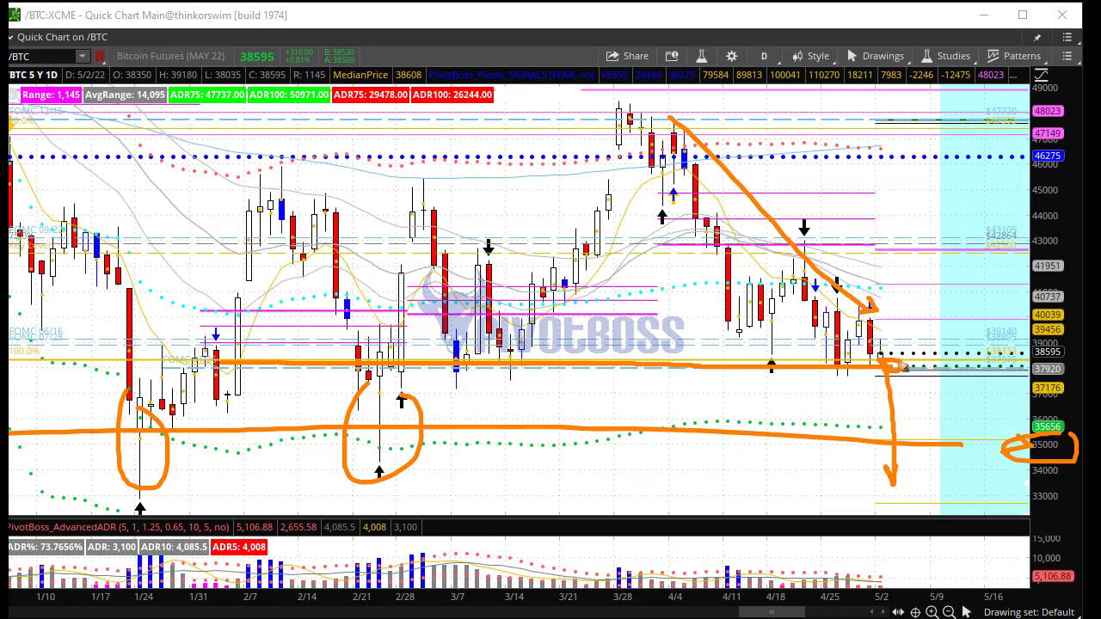
drag(917, 374, 721, 377)
key(Escape)
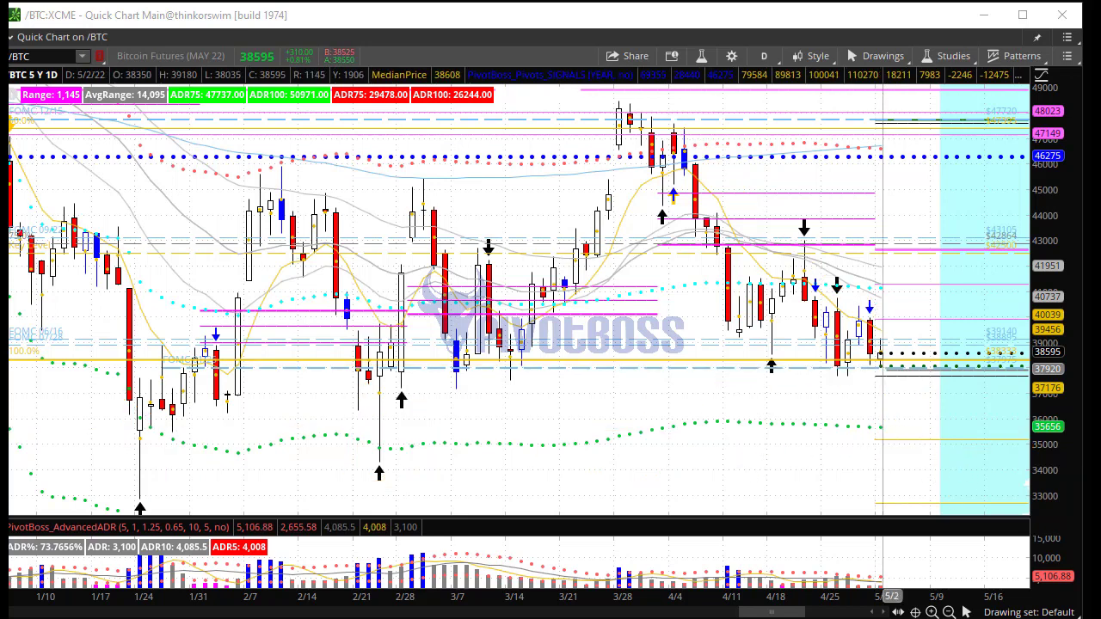
- Widen the /BTC view back to mid-December, draw horizontal lines near 37920, 46275 and 41000, and clear them
mouse_move(516, 598)
mouse_down()
mouse_move(693, 595)
mouse_move(535, 588)
mouse_up()
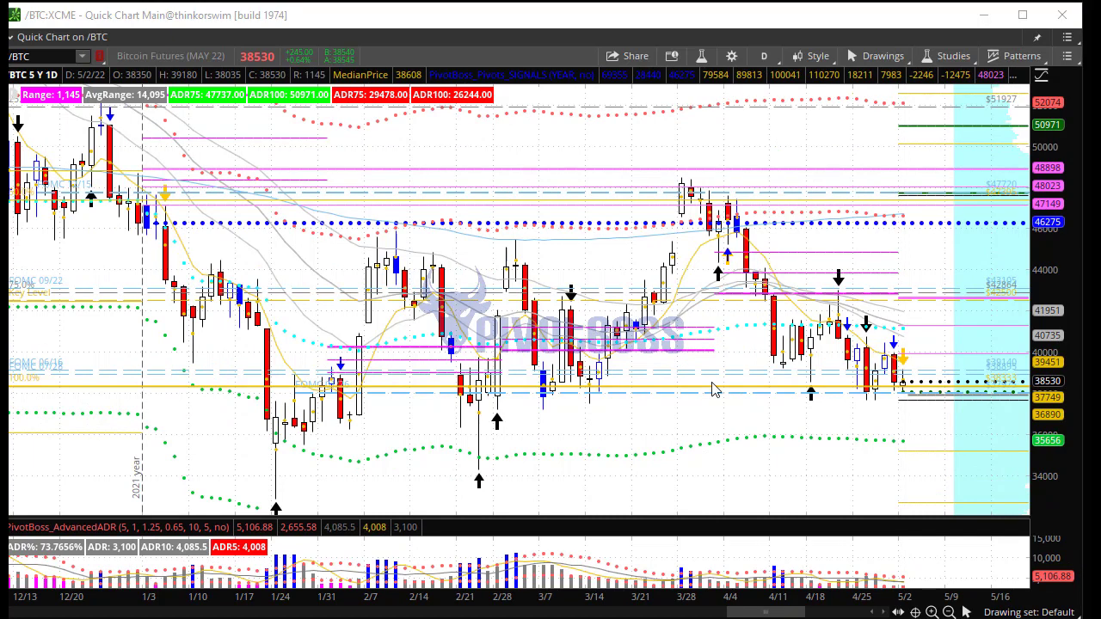
drag(1020, 397, 93, 412)
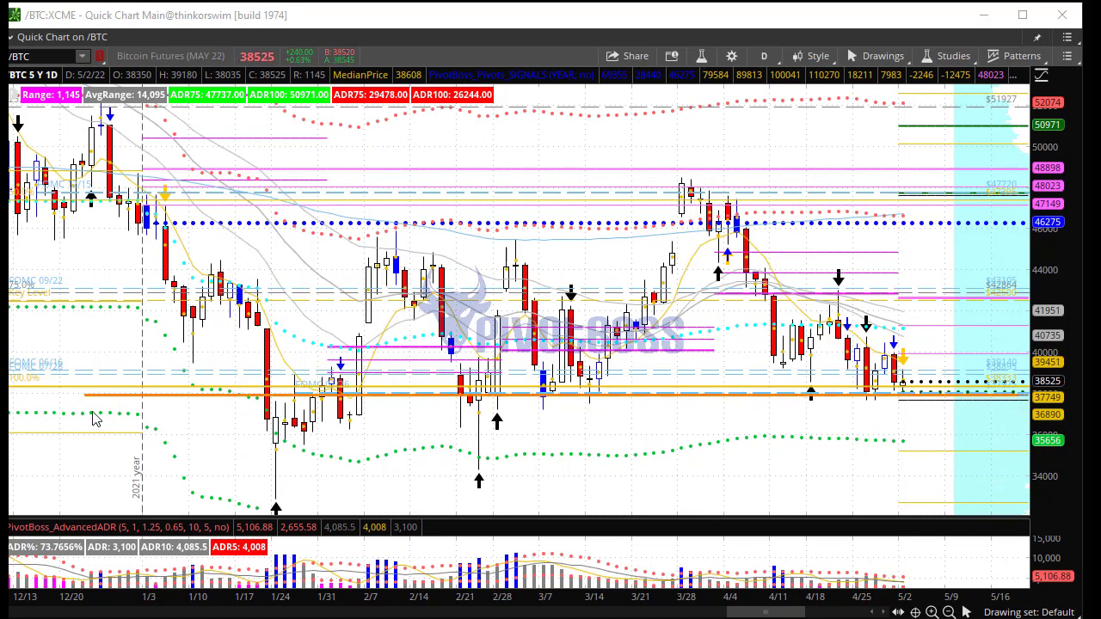
drag(1023, 218, 274, 262)
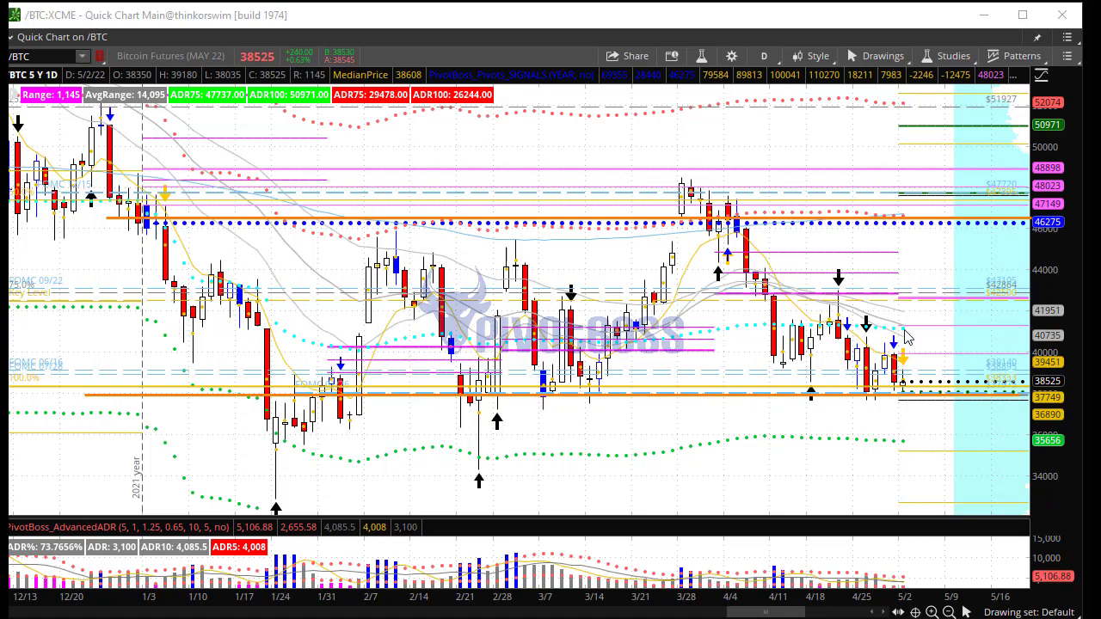
mouse_move(906, 337)
mouse_down()
mouse_move(144, 342)
mouse_move(189, 348)
mouse_up()
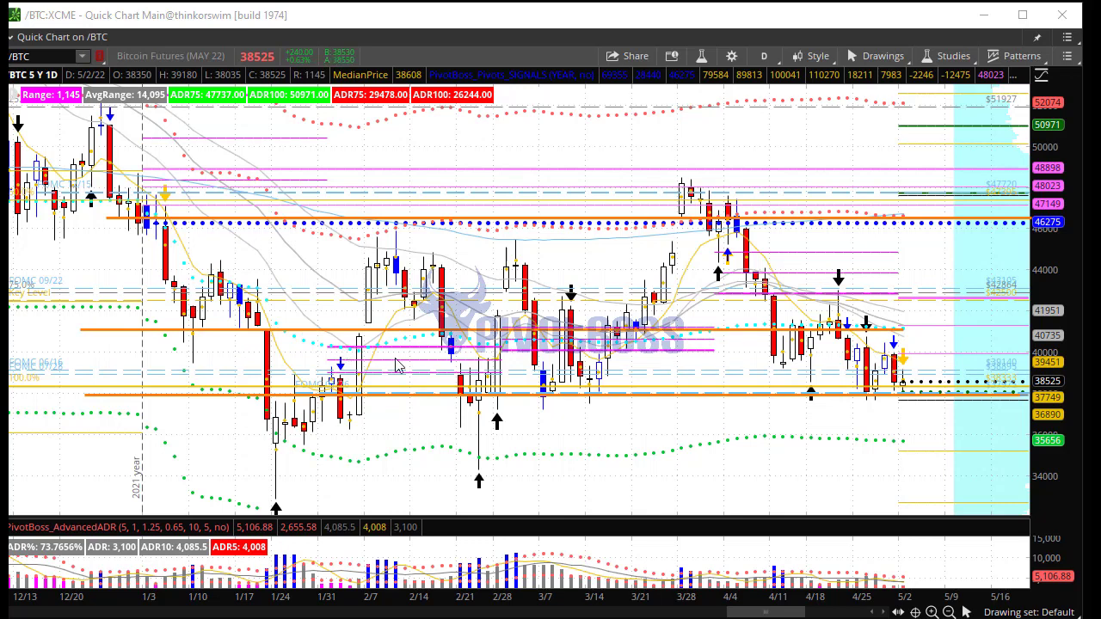
key(Escape)
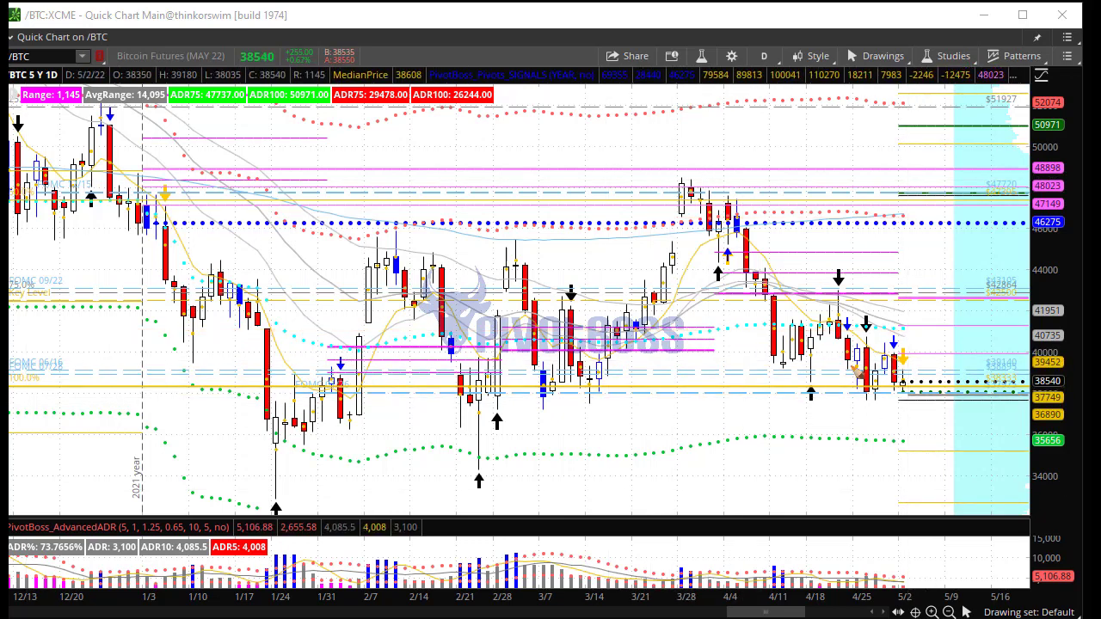
- Draw a /BTC support line near 34000 with a drop to it and a rebound arrow toward 43000, and clear the annotations
mouse_move(907, 394)
mouse_down()
mouse_move(912, 456)
mouse_move(823, 469)
mouse_move(201, 475)
mouse_up()
mouse_move(905, 477)
mouse_down()
mouse_move(972, 288)
mouse_move(1001, 302)
mouse_up()
drag(907, 387, 919, 464)
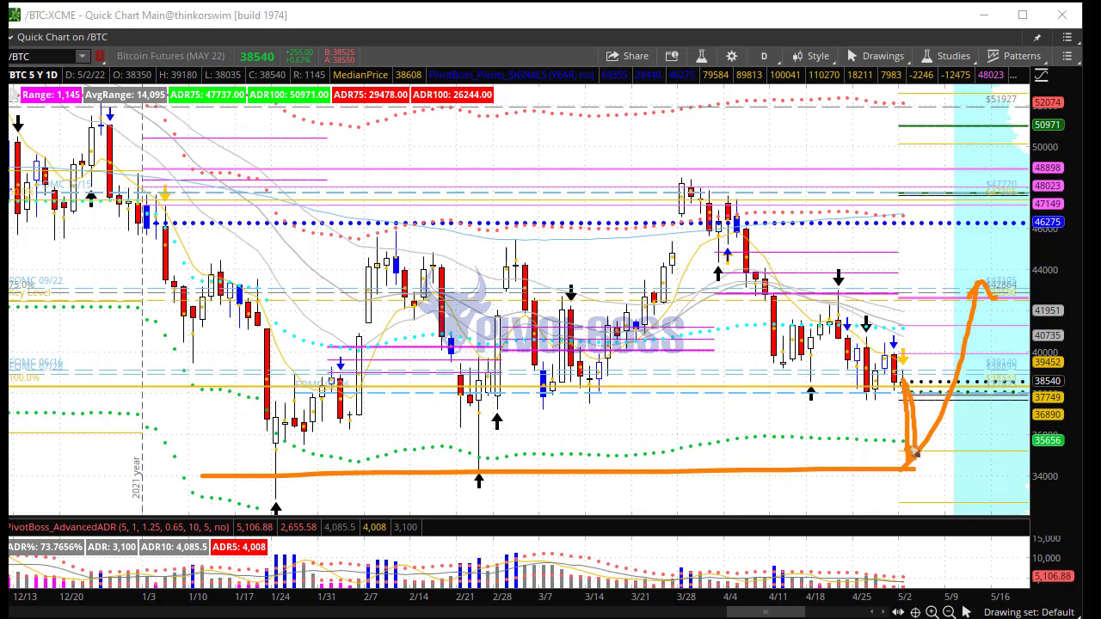
key(Escape)
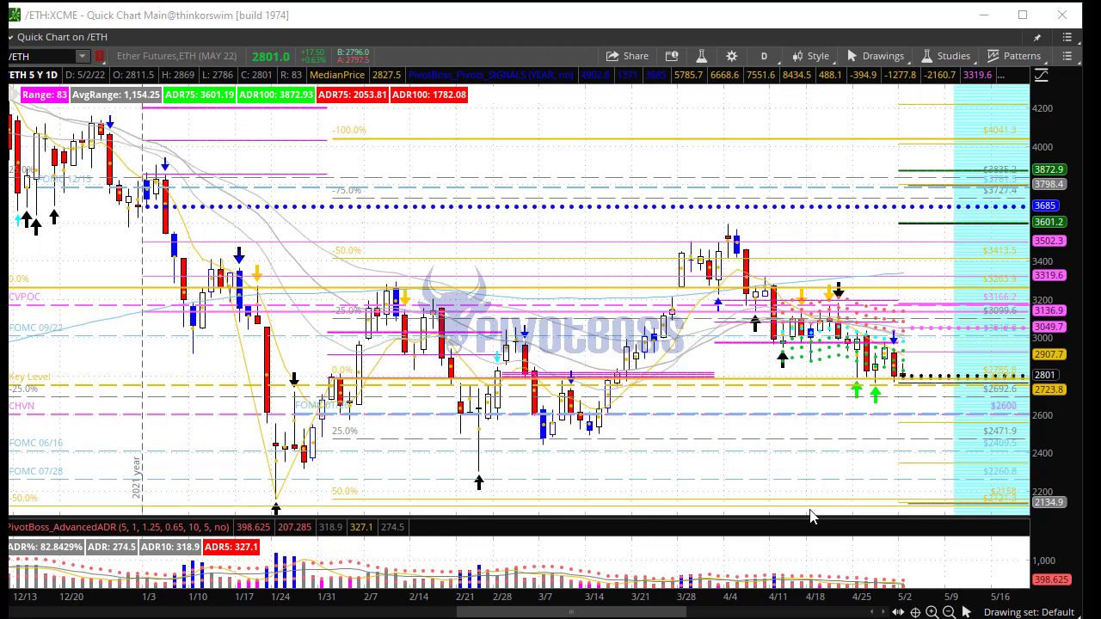
- Mark /ETH support near 2800, the decline from the April high, and a downside target line with an X near 2471.9
drag(856, 389, 146, 397)
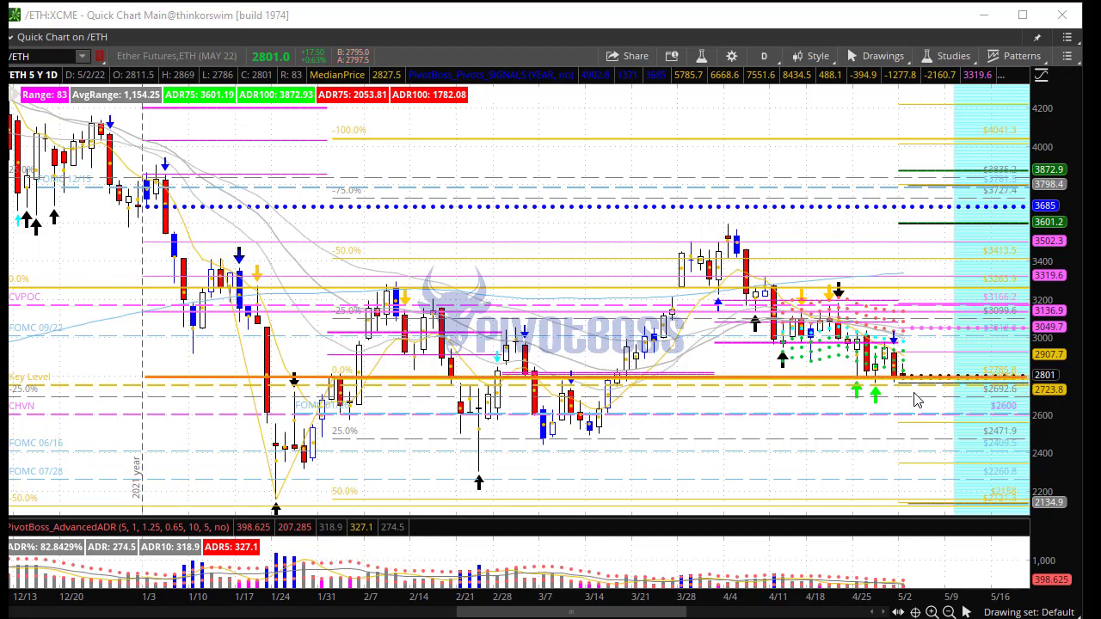
mouse_move(733, 223)
mouse_down()
mouse_move(976, 370)
mouse_move(921, 372)
mouse_move(907, 438)
mouse_up()
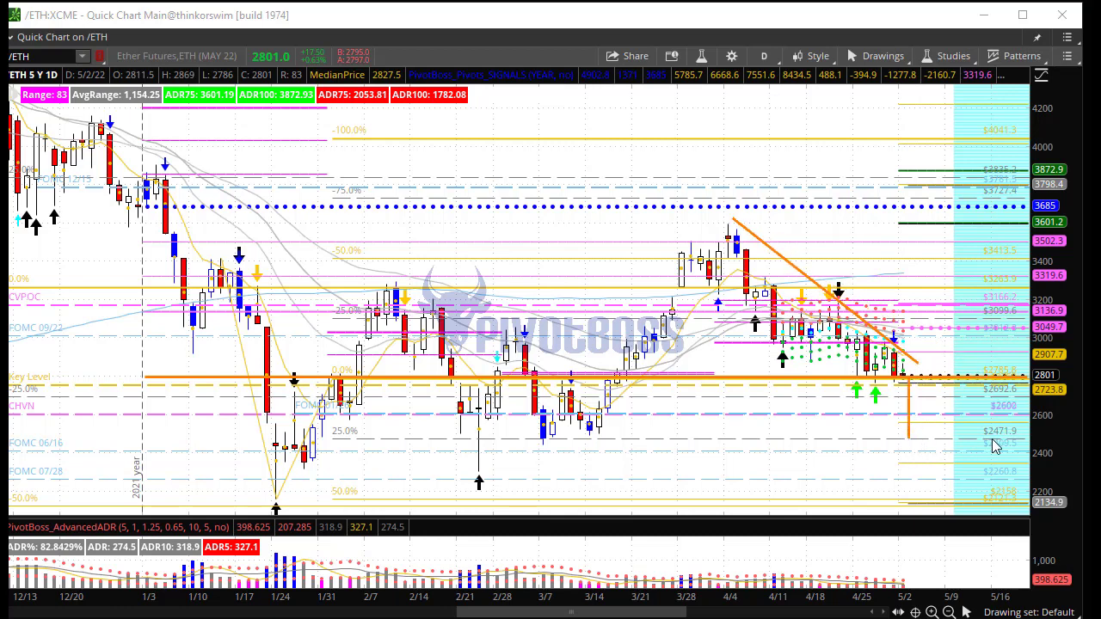
drag(1039, 438, 285, 467)
mouse_move(915, 433)
mouse_down()
mouse_move(907, 441)
mouse_move(919, 445)
mouse_move(906, 443)
mouse_move(919, 441)
mouse_up()
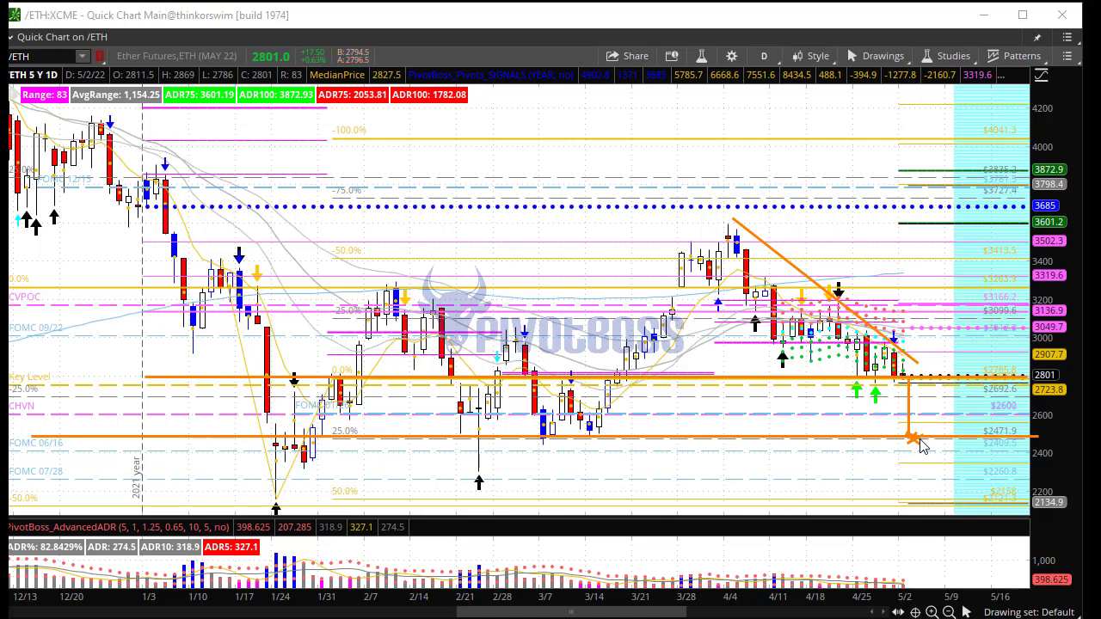
- Project an /ETH rebound toward an X near 3049.7, and draw horizontal lines near 3070 and 3650
click(961, 341)
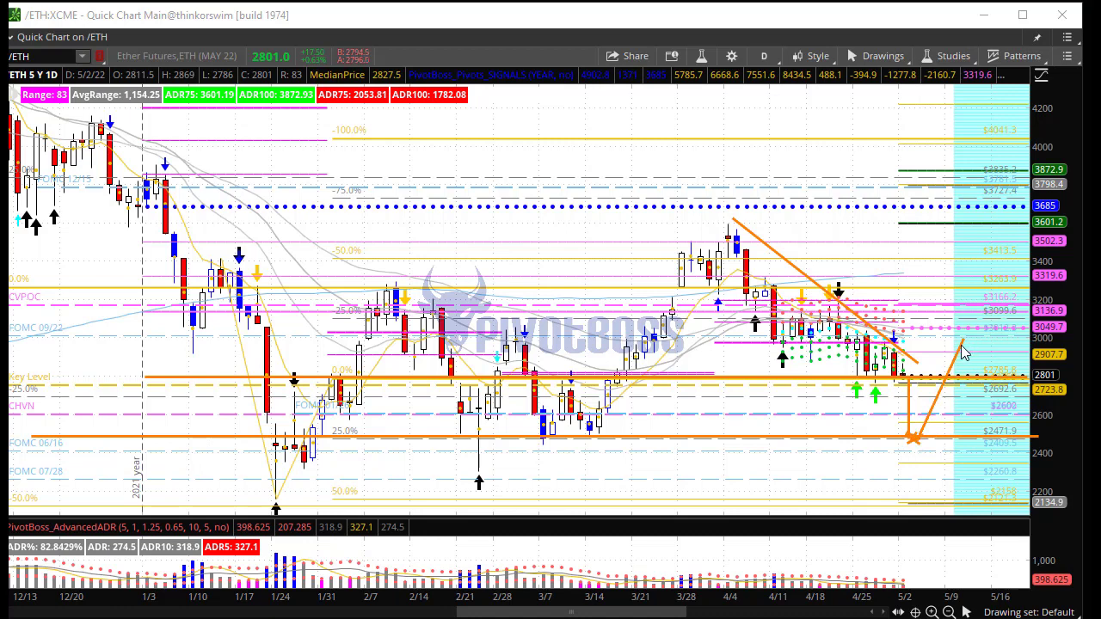
mouse_move(1014, 322)
mouse_down()
mouse_move(1000, 335)
mouse_move(1016, 334)
mouse_up()
drag(918, 324, 94, 350)
drag(169, 214, 754, 252)
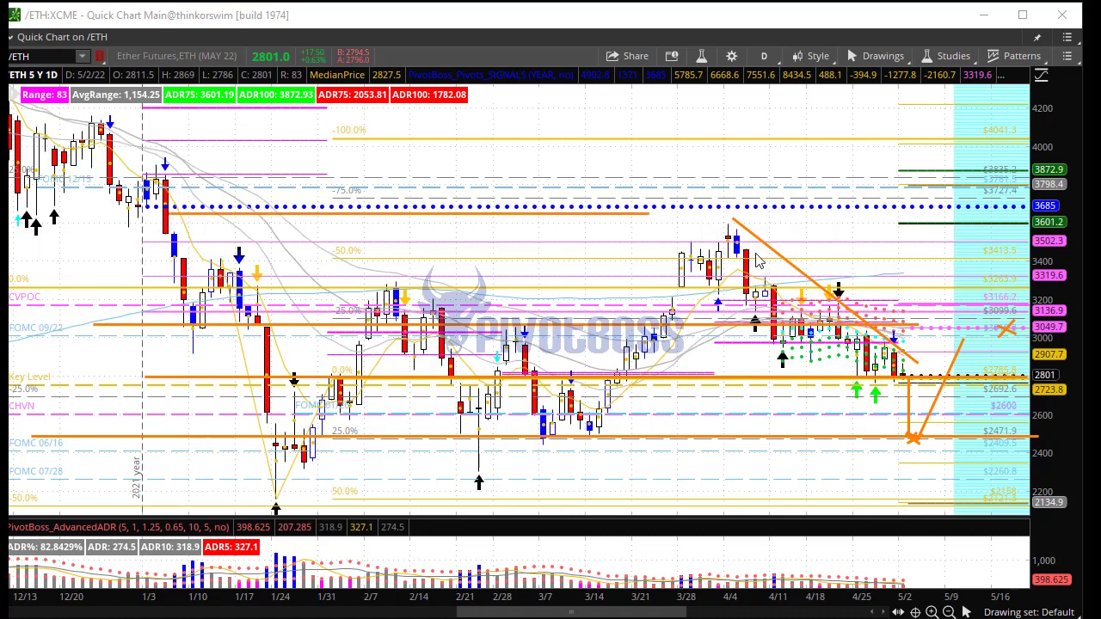
- Draw a horizontal /ETH support line near 2450 and a line from the current price down to it
drag(949, 443, 239, 457)
click(241, 460)
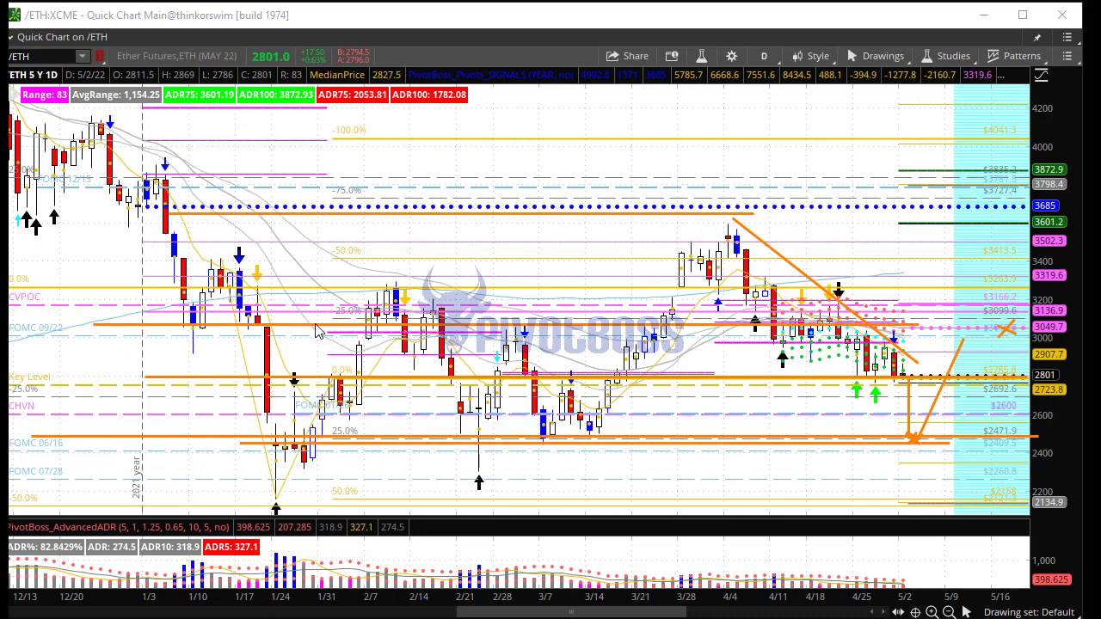
click(902, 375)
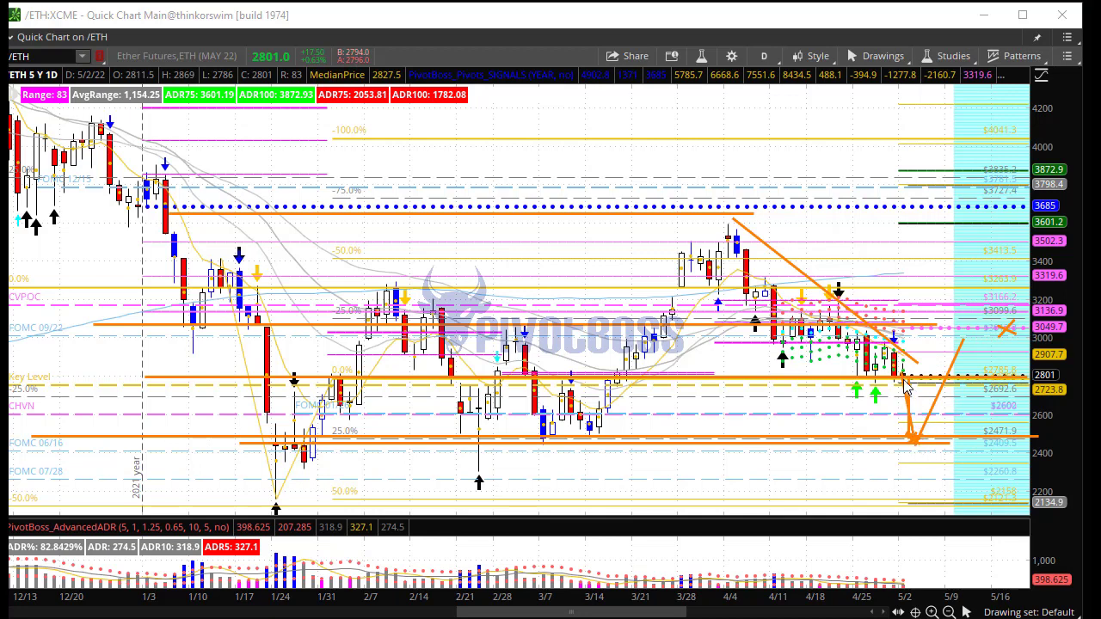